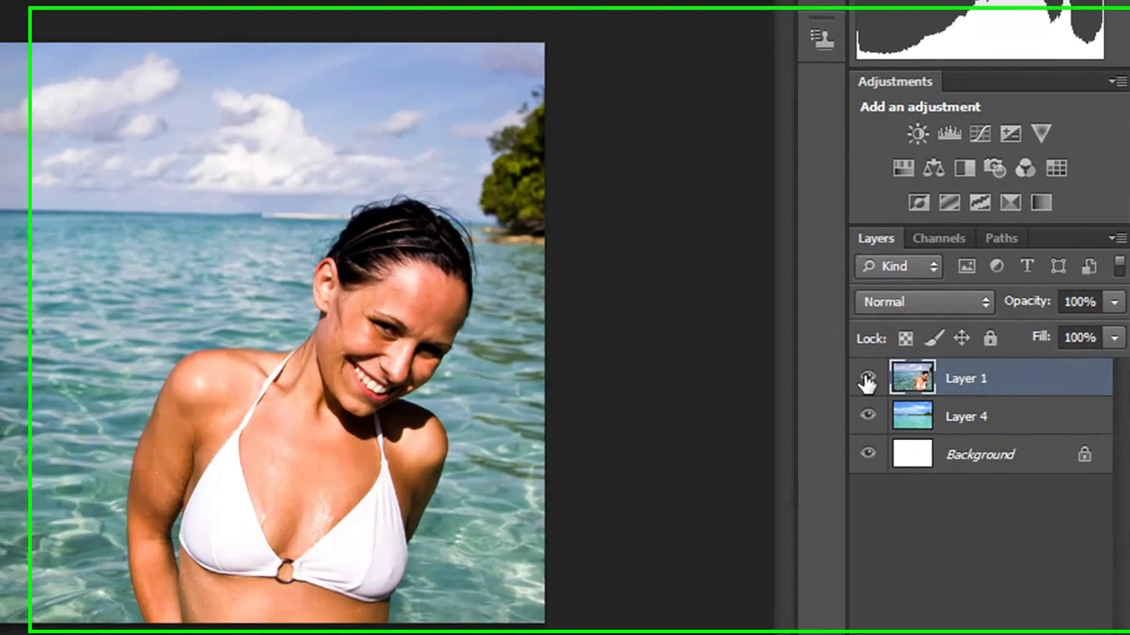
Step: Check the beach under Layer 1 by toggling it, then switch to an enlarged Quick Selection brush
click(936, 375)
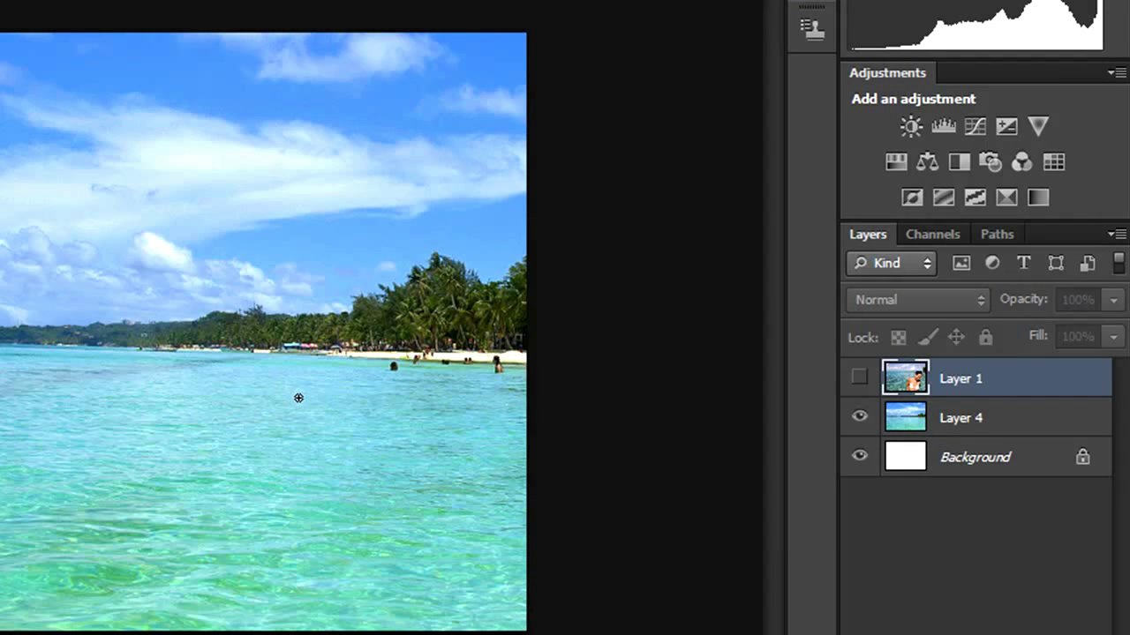
click(858, 378)
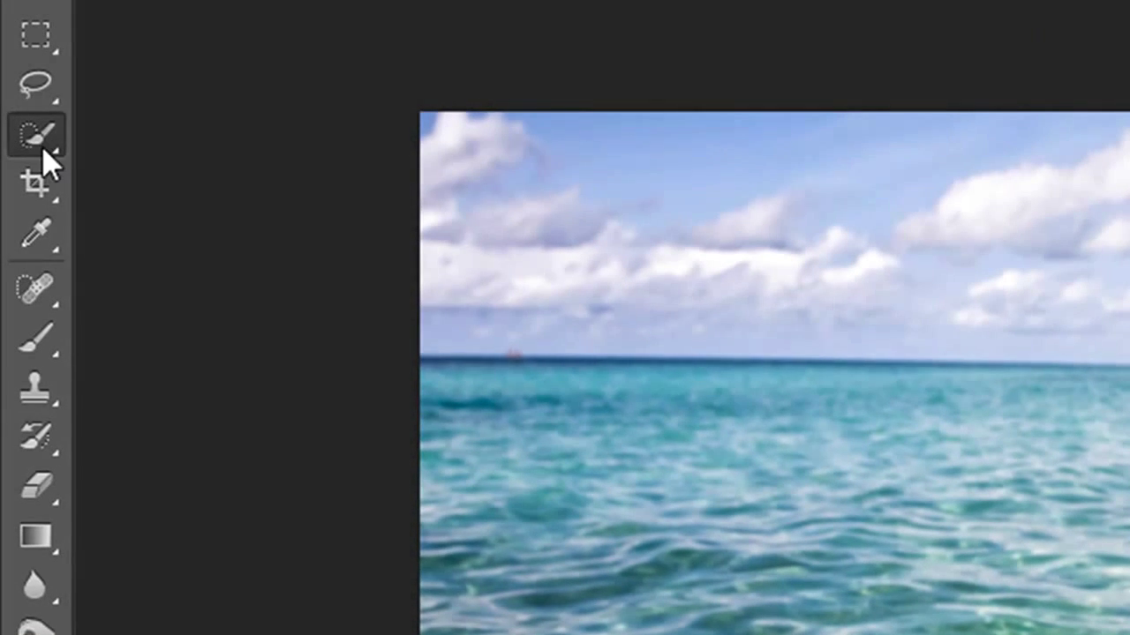
right_click(41, 140)
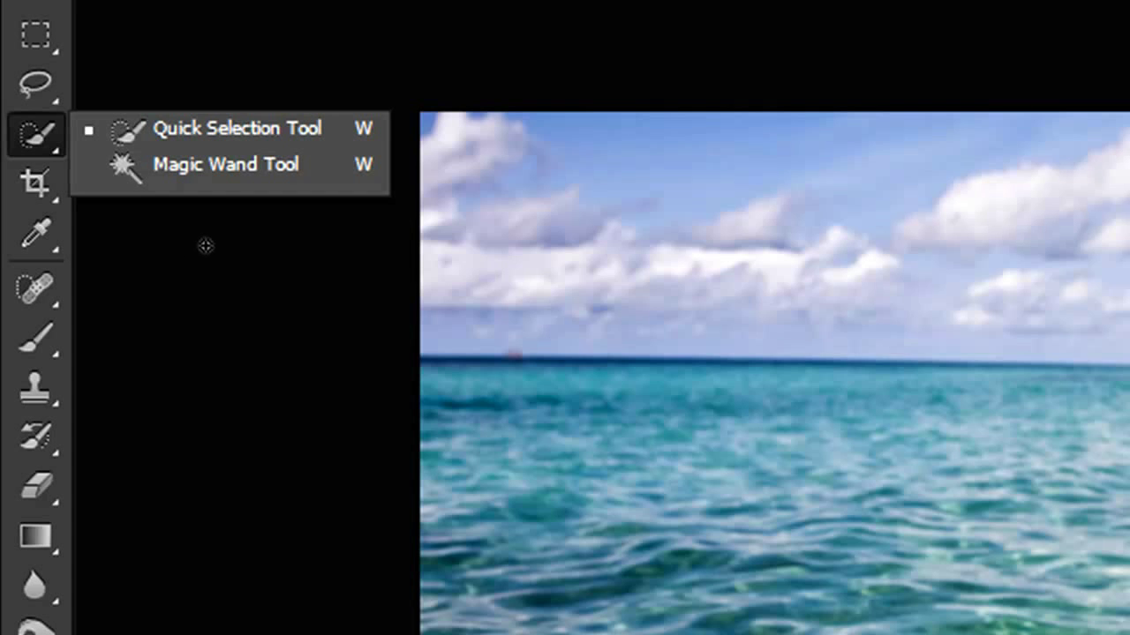
click(217, 120)
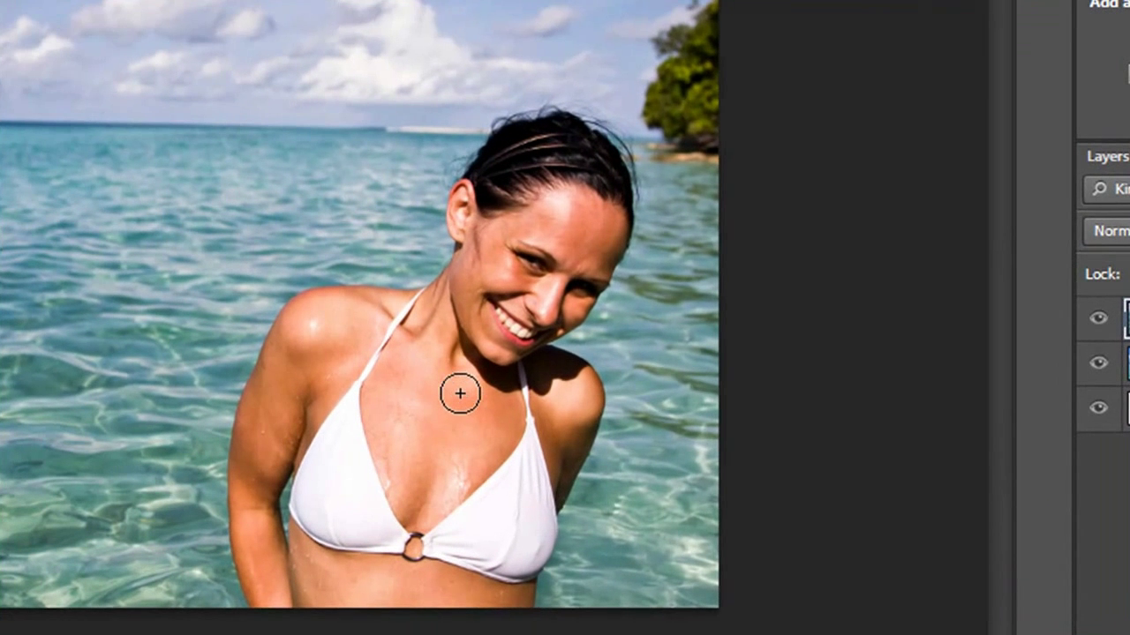
key(bracketright)
key(bracketright)
key(bracketright)
key(bracketright)
key(bracketright)
key(bracketright)
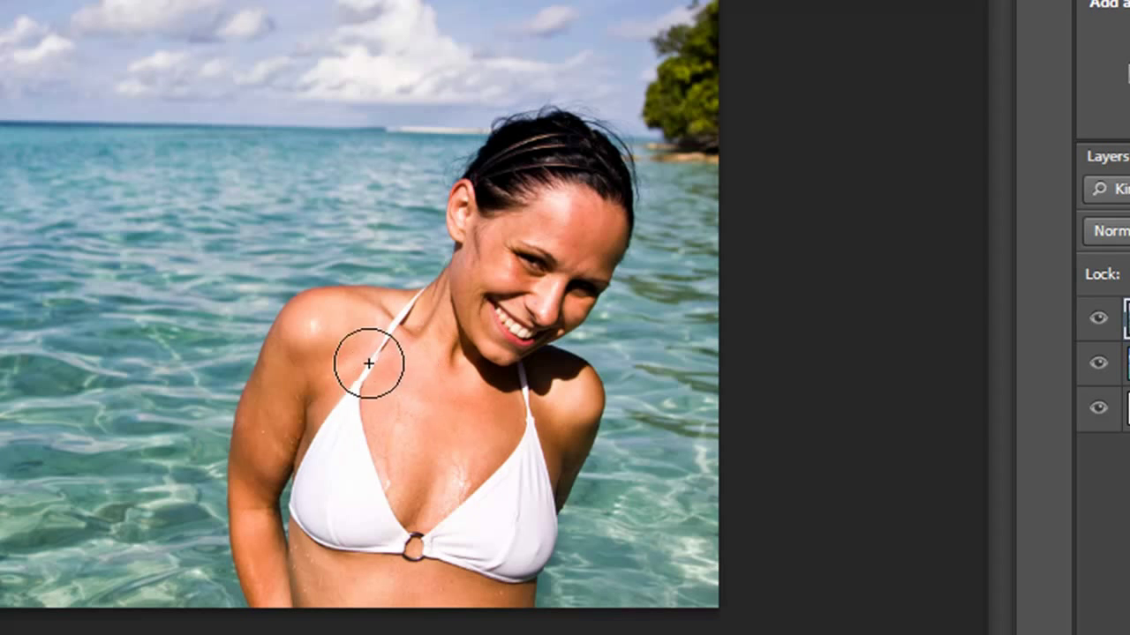
Step: Paint a quick selection over the woman, then subtract the water gap beside her arm with a smaller brush
mouse_move(335, 335)
mouse_down()
mouse_move(401, 386)
mouse_move(443, 392)
mouse_move(547, 234)
mouse_move(541, 168)
mouse_move(562, 172)
mouse_move(520, 347)
mouse_move(556, 422)
mouse_move(483, 514)
mouse_move(512, 474)
mouse_move(473, 563)
mouse_up()
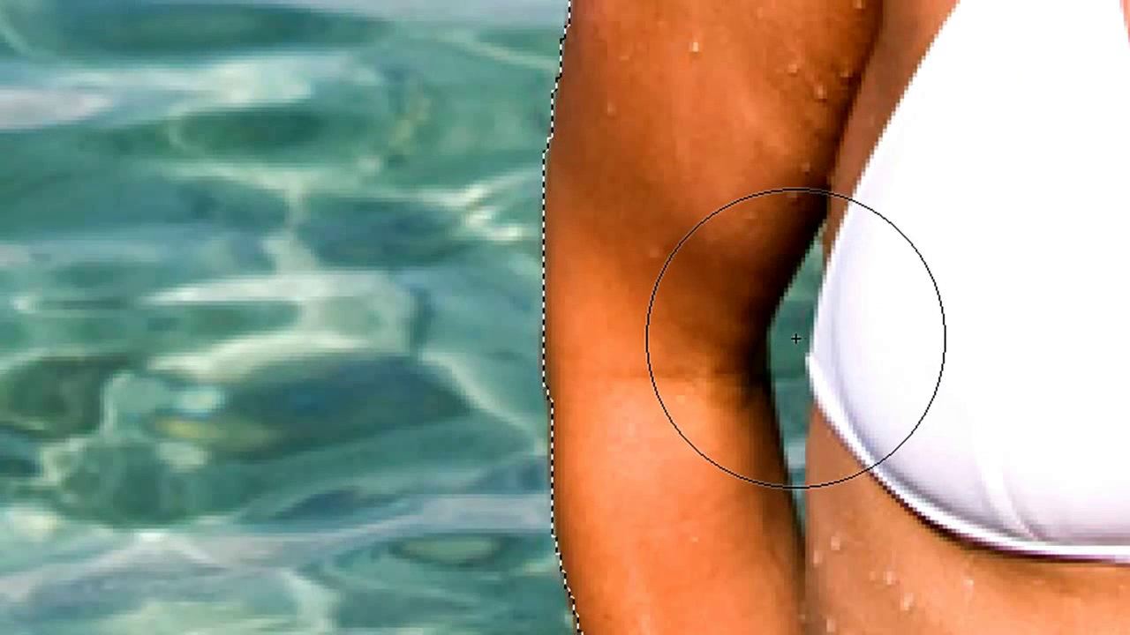
key(bracketleft)
key(bracketleft)
key(bracketleft)
key(bracketleft)
key(bracketleft)
key(bracketleft)
key(bracketleft)
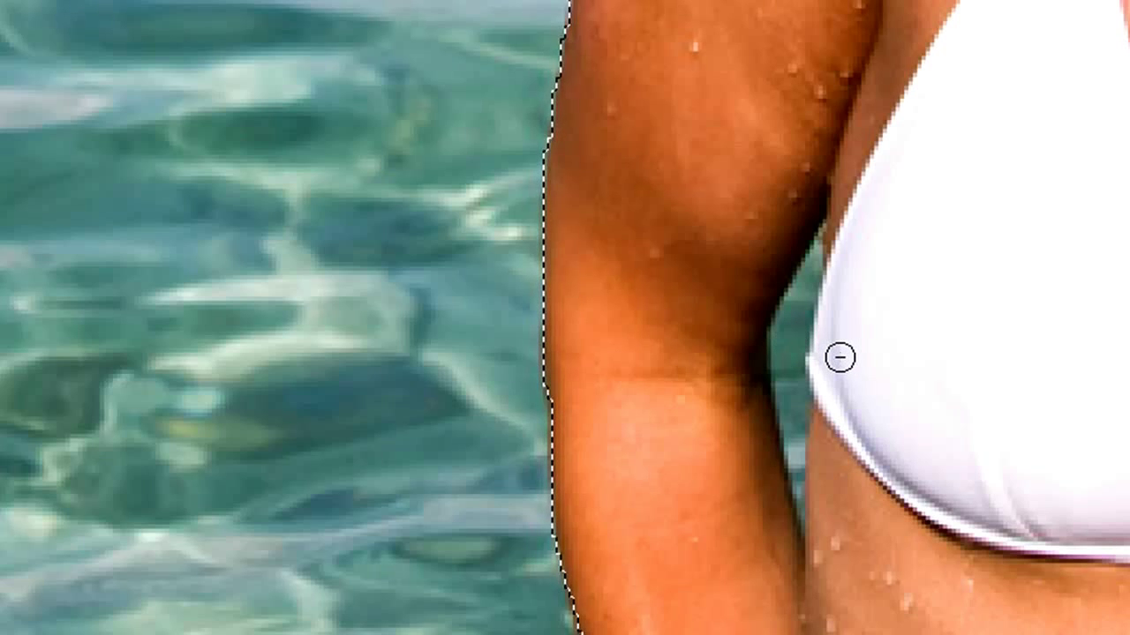
mouse_move(790, 343)
mouse_down()
mouse_move(794, 498)
mouse_move(830, 477)
mouse_move(806, 453)
mouse_move(828, 452)
mouse_move(824, 462)
mouse_move(820, 439)
mouse_move(832, 479)
mouse_move(838, 421)
mouse_move(828, 441)
mouse_up()
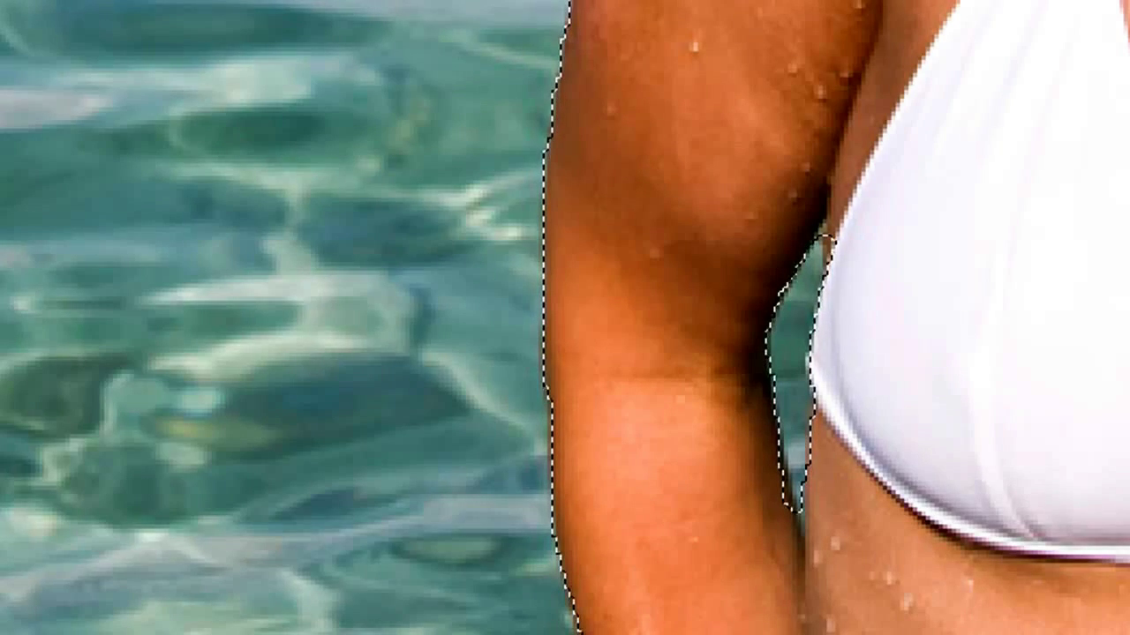
Step: At 300% zoom, add the stray top hair and the hair by her ear, then zoom back to 66.7%
scroll(908, 285, up, 5)
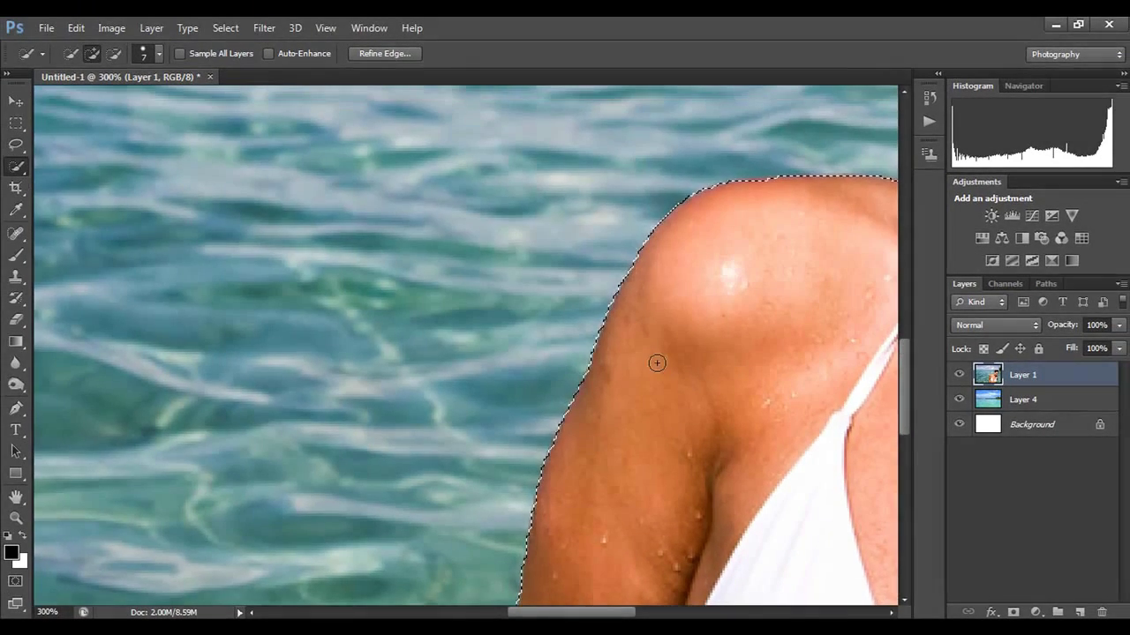
scroll(532, 517, up, 5)
scroll(666, 405, right, 5)
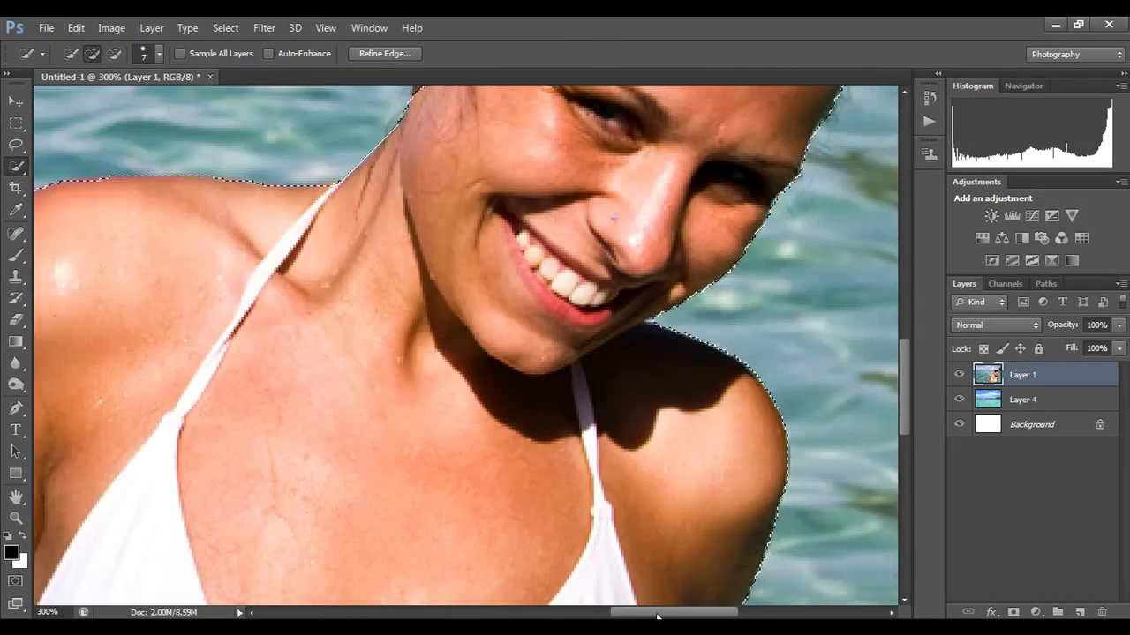
scroll(665, 405, up, 3)
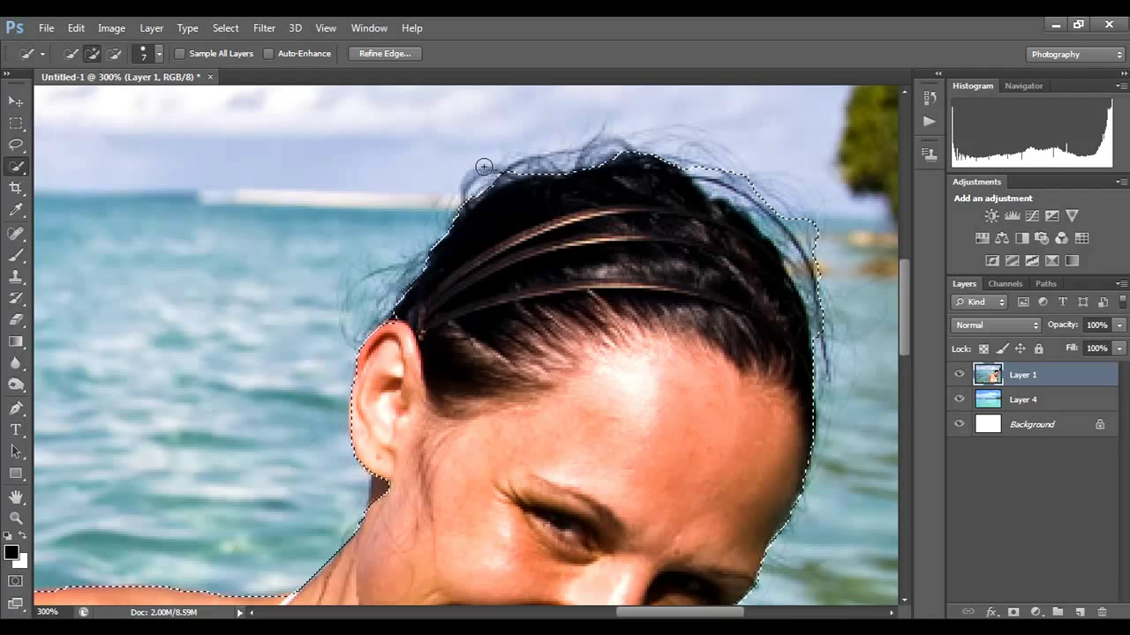
drag(548, 164, 588, 155)
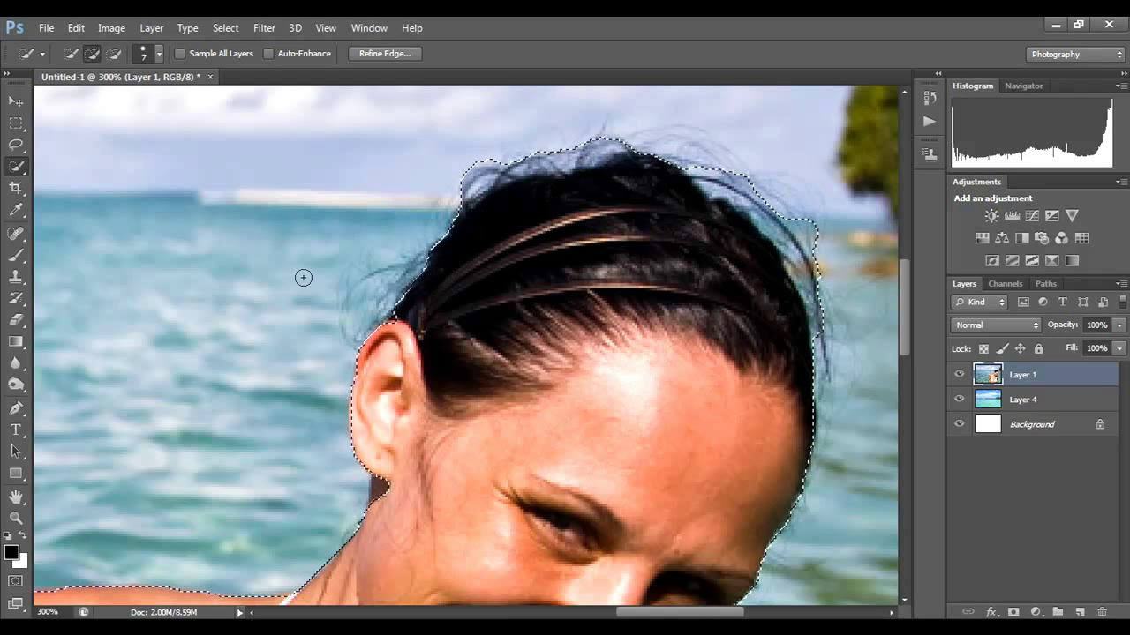
scroll(386, 320, down, 5)
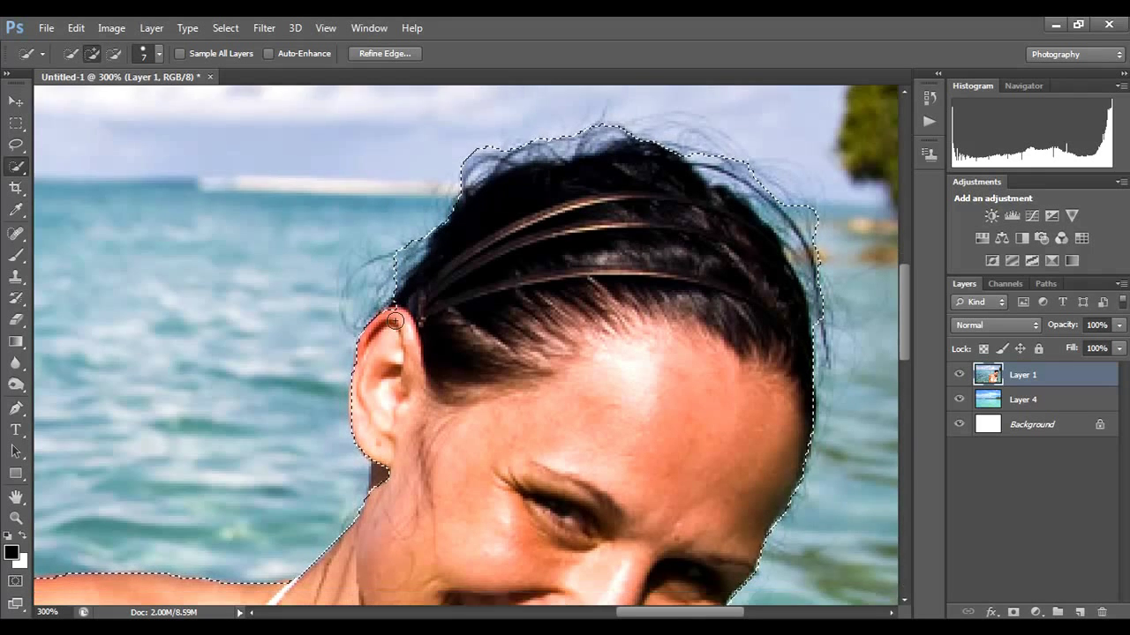
drag(382, 308, 380, 302)
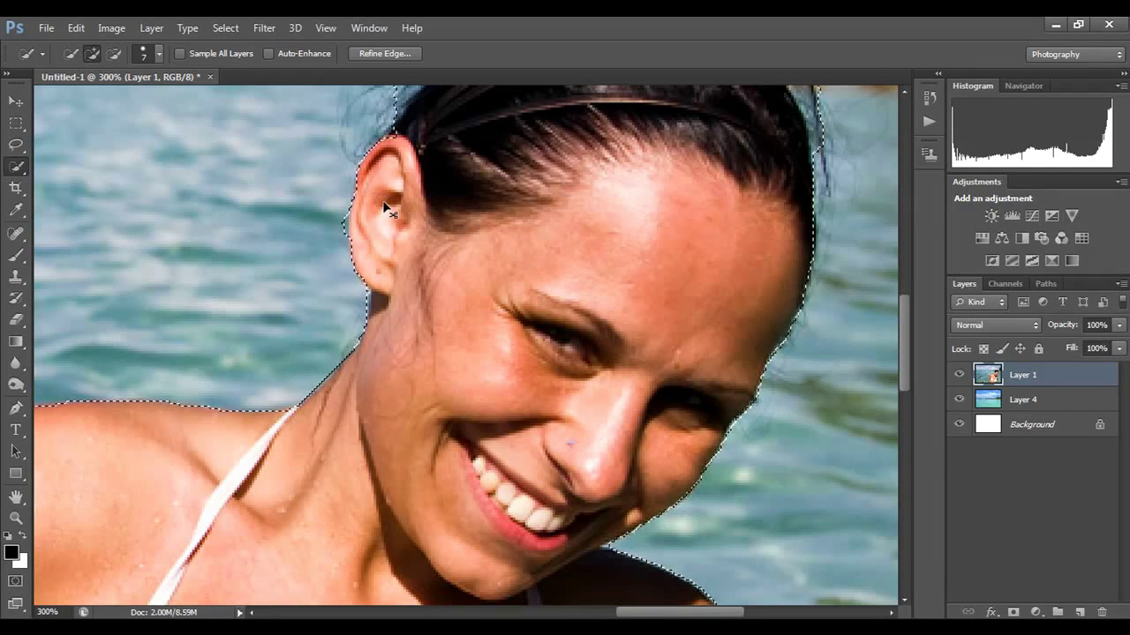
scroll(584, 276, down, 6)
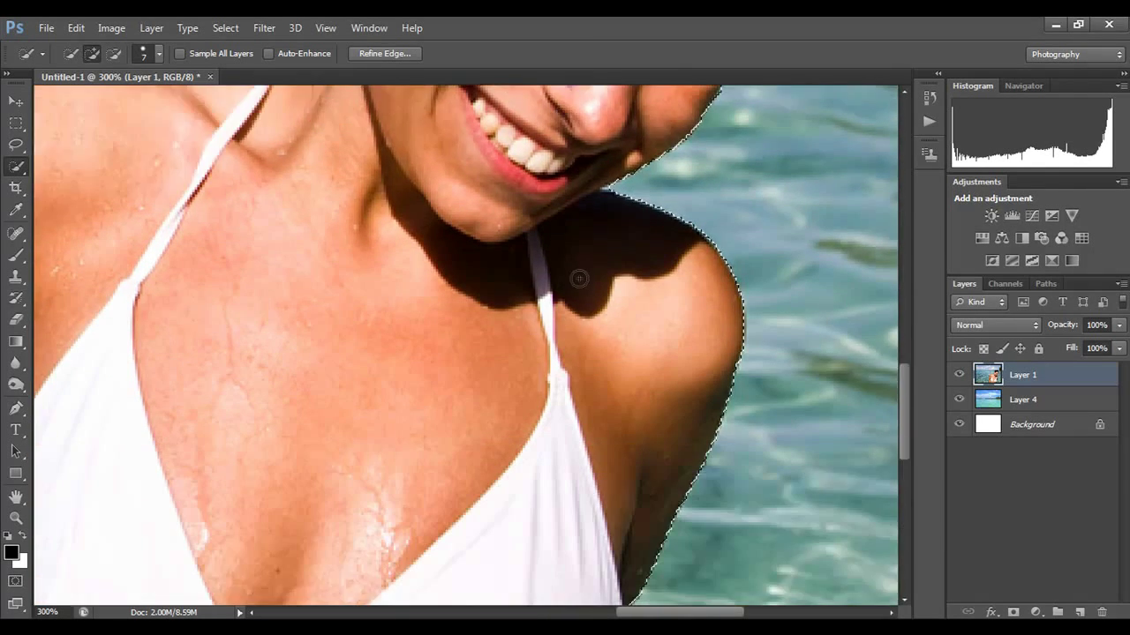
scroll(584, 276, down, 2)
scroll(471, 331, down, 4)
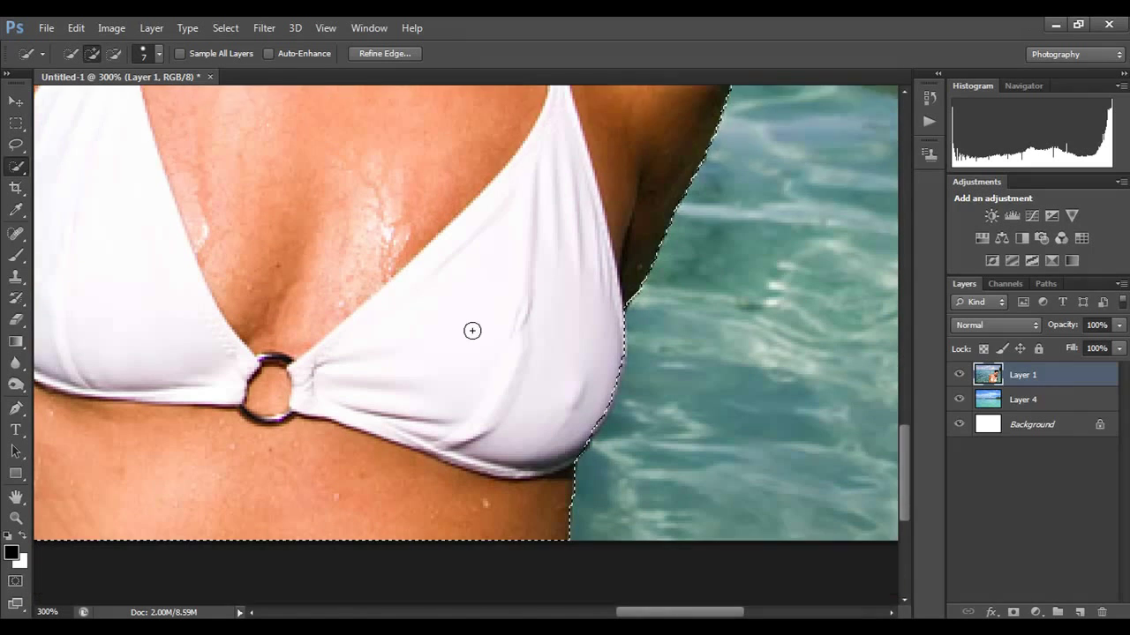
scroll(479, 336, up, 2)
scroll(310, 305, down, 2)
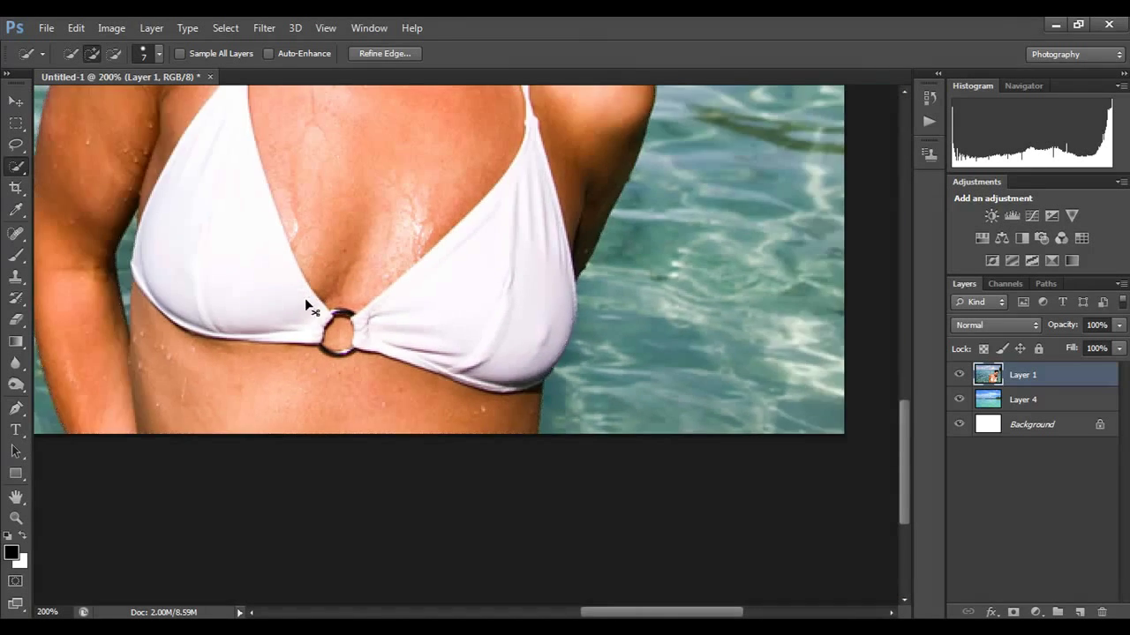
scroll(316, 323, down, 1)
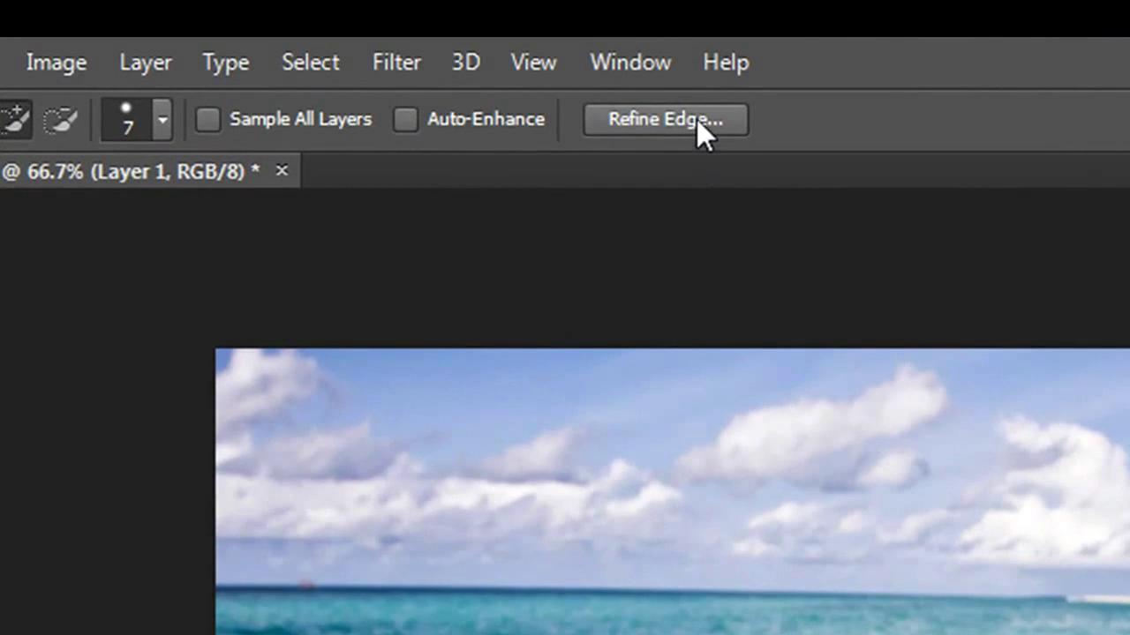
Step: Open Refine Edge for the selection, zoom into the image, and move the dialog slightly aside
click(671, 117)
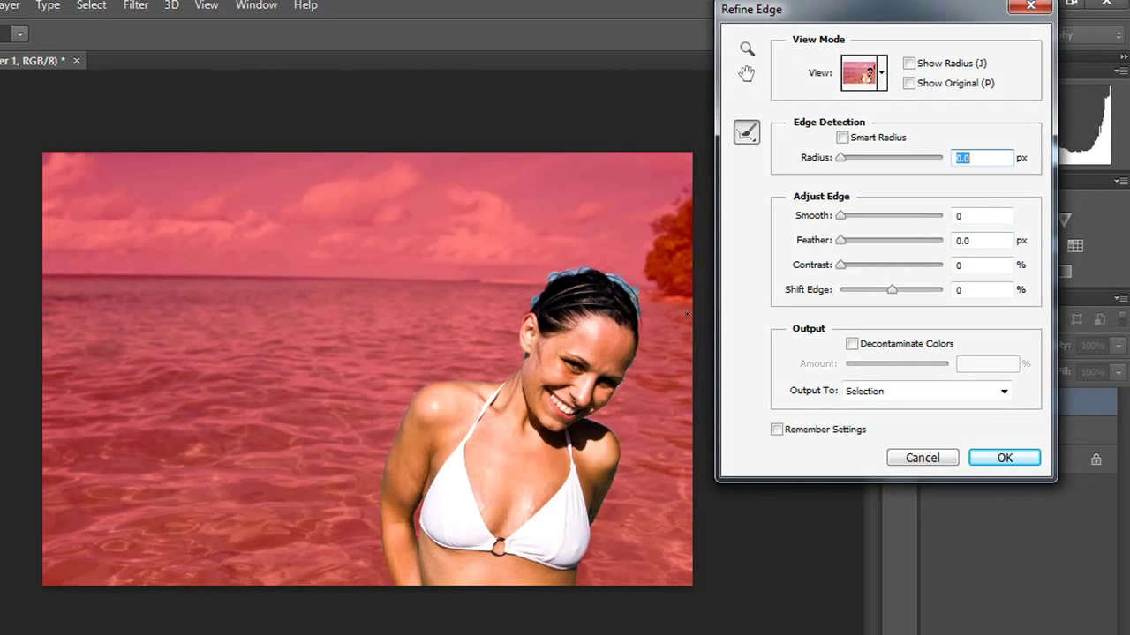
key(ctrl+plus)
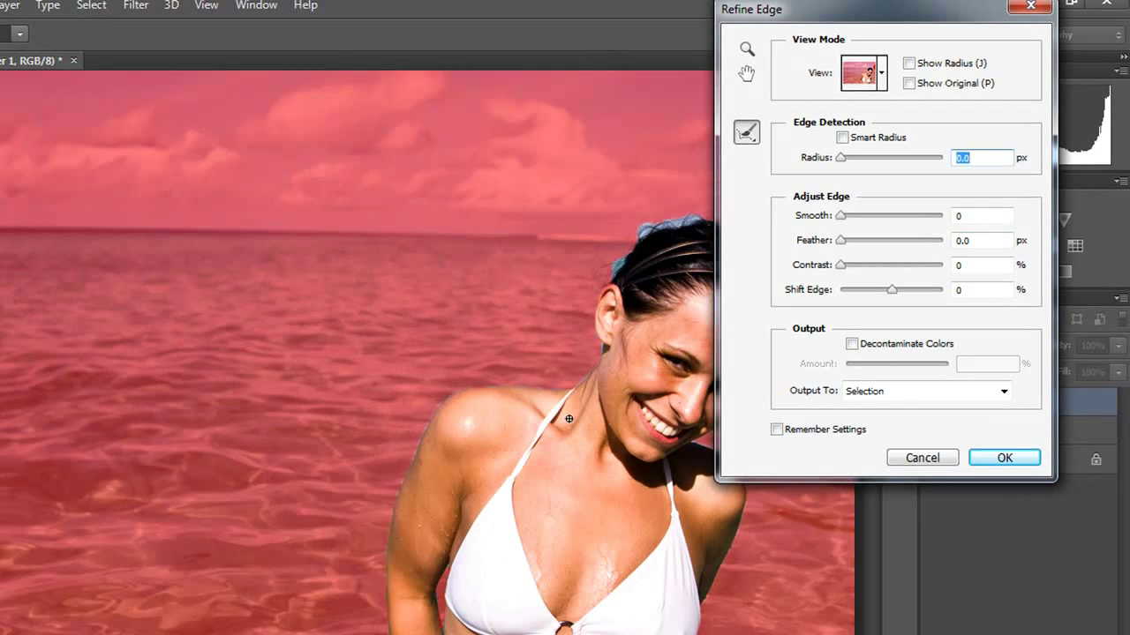
scroll(424, 353, right, 3)
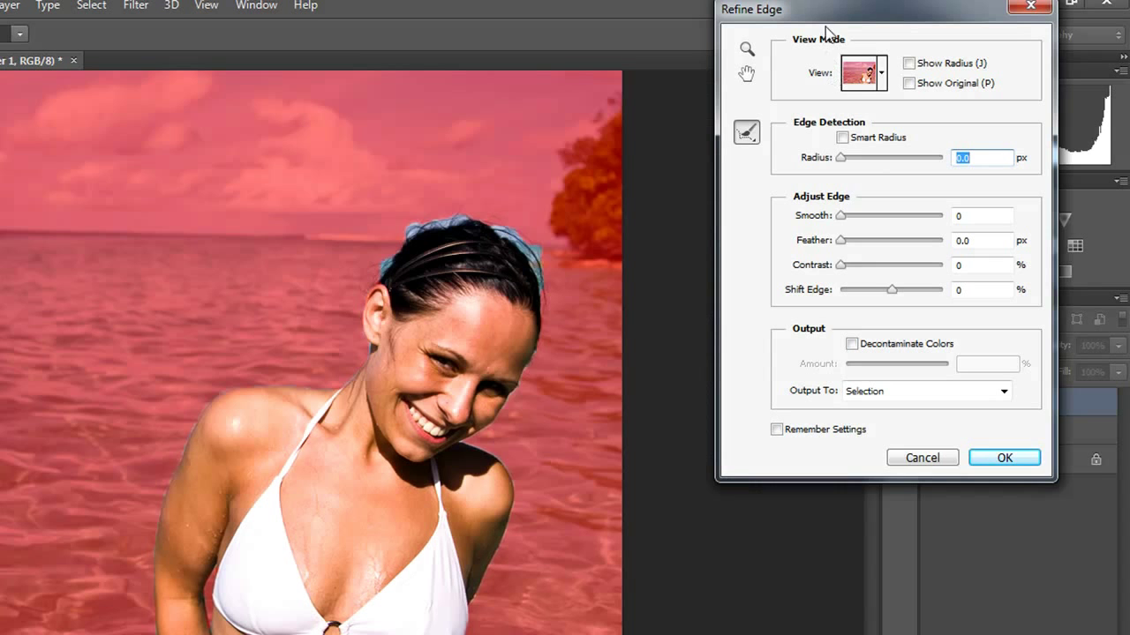
drag(876, 18, 901, 27)
Step: Try the View modes Marching Ants, On Black, On White, Black & White and On Layers, ending on Overlay
click(906, 84)
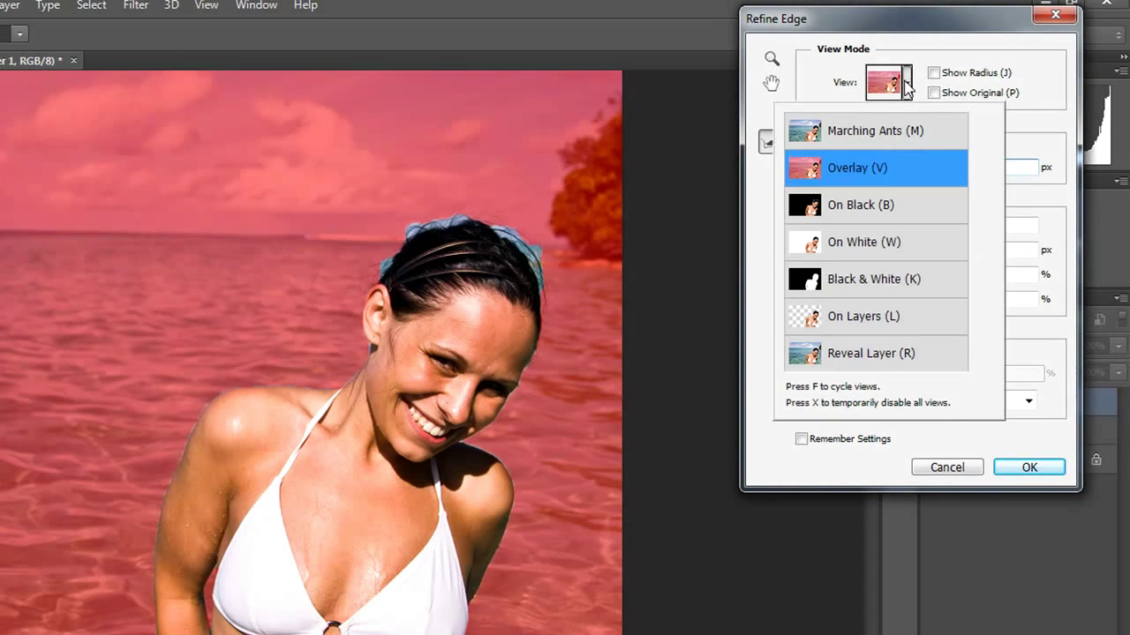
click(894, 133)
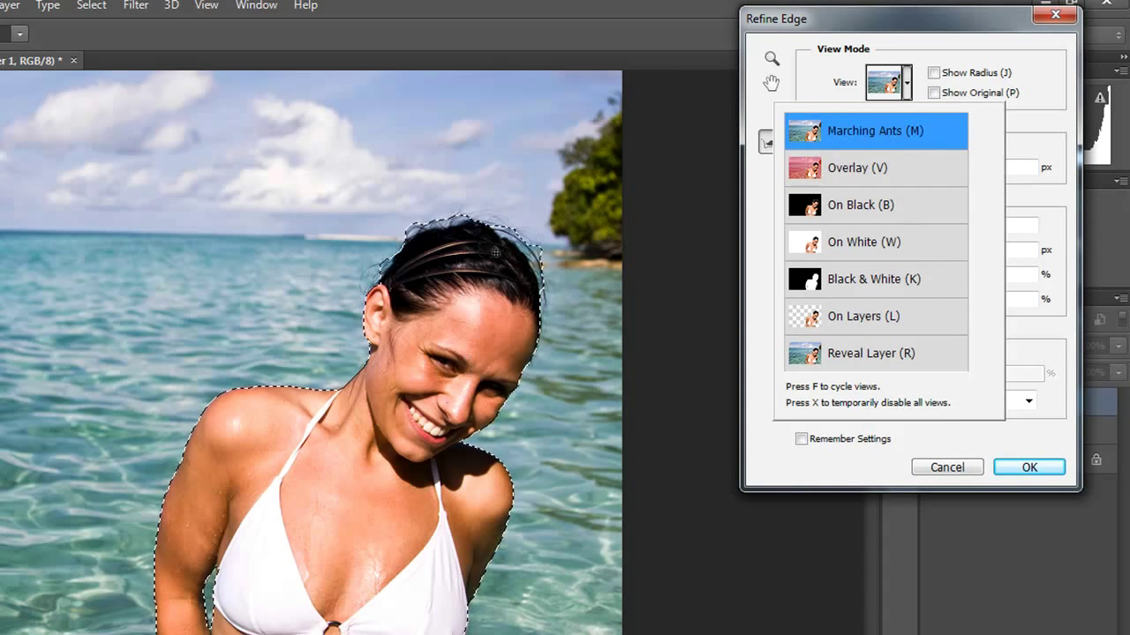
click(900, 84)
click(904, 84)
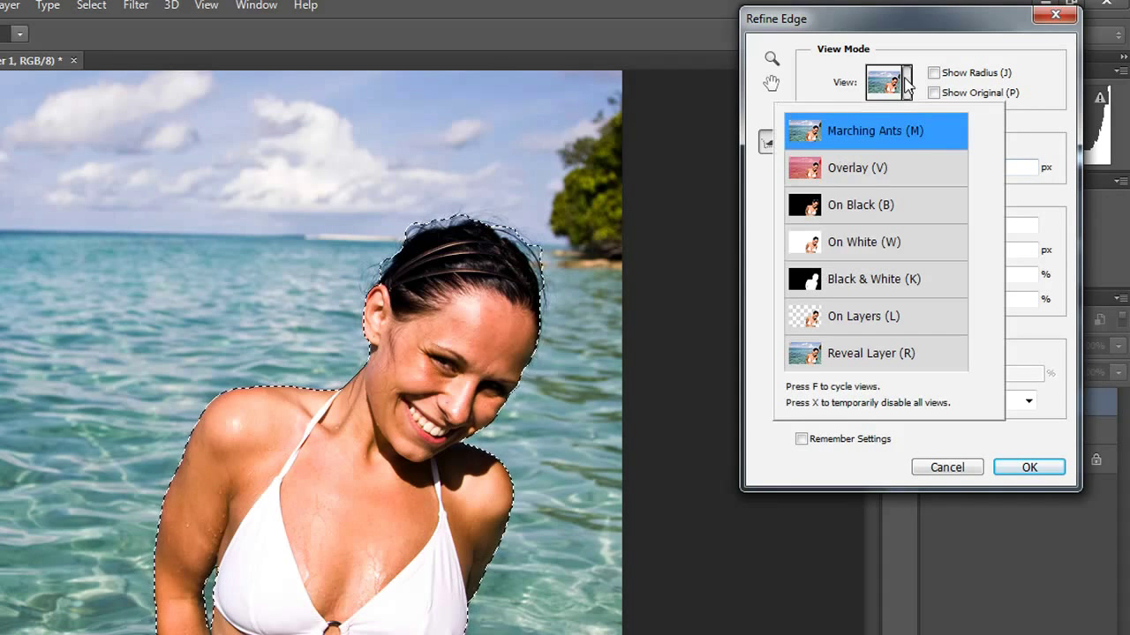
click(839, 210)
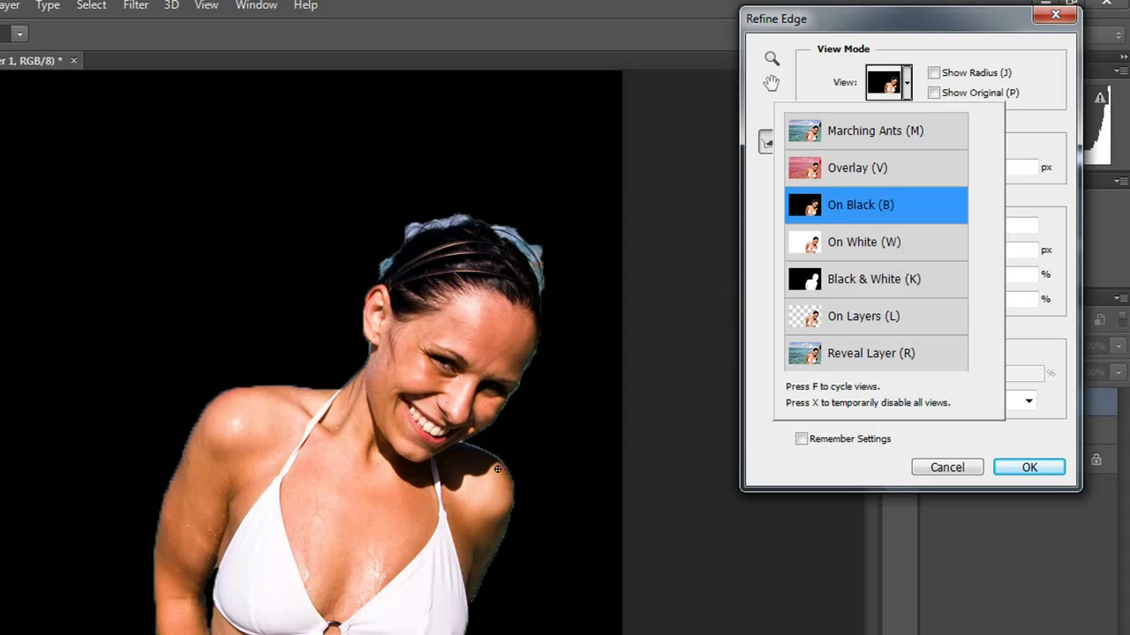
click(892, 244)
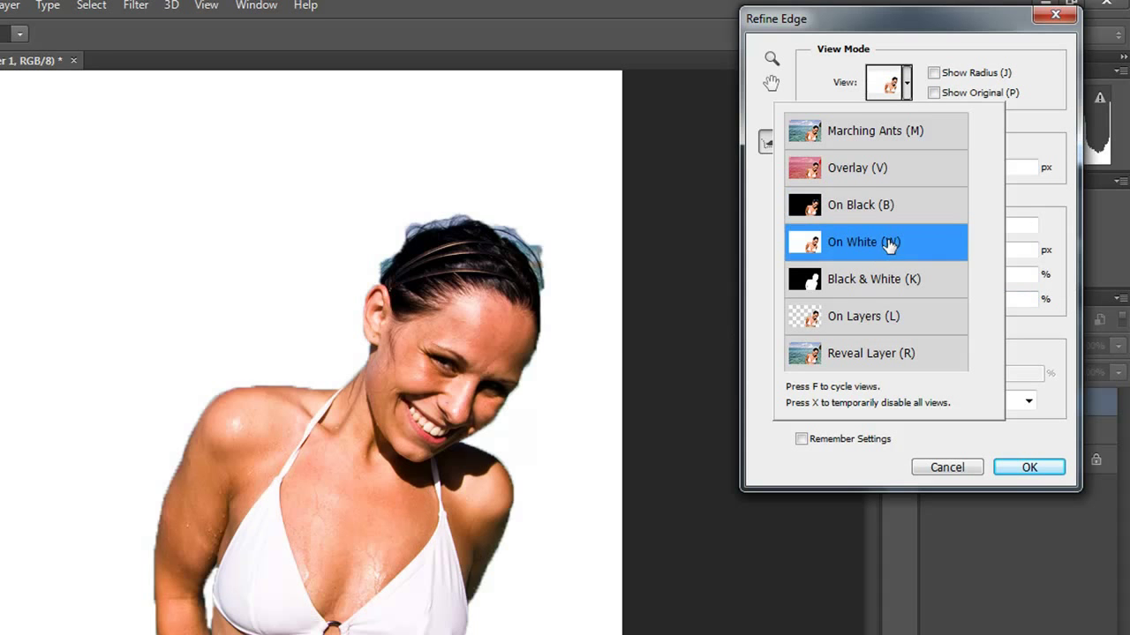
click(865, 281)
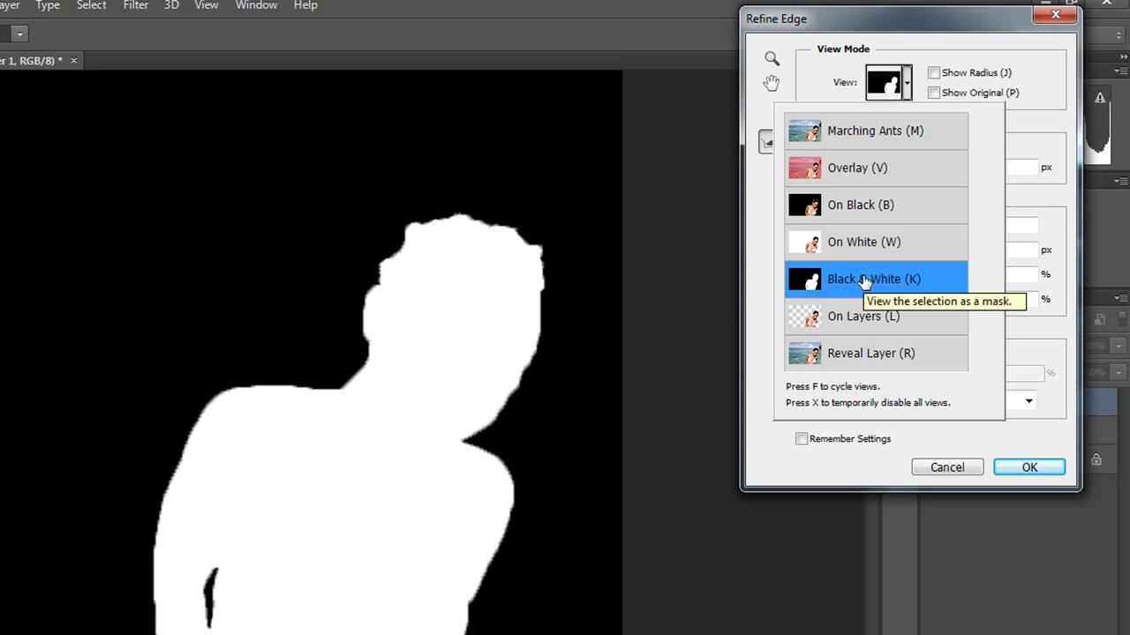
click(847, 325)
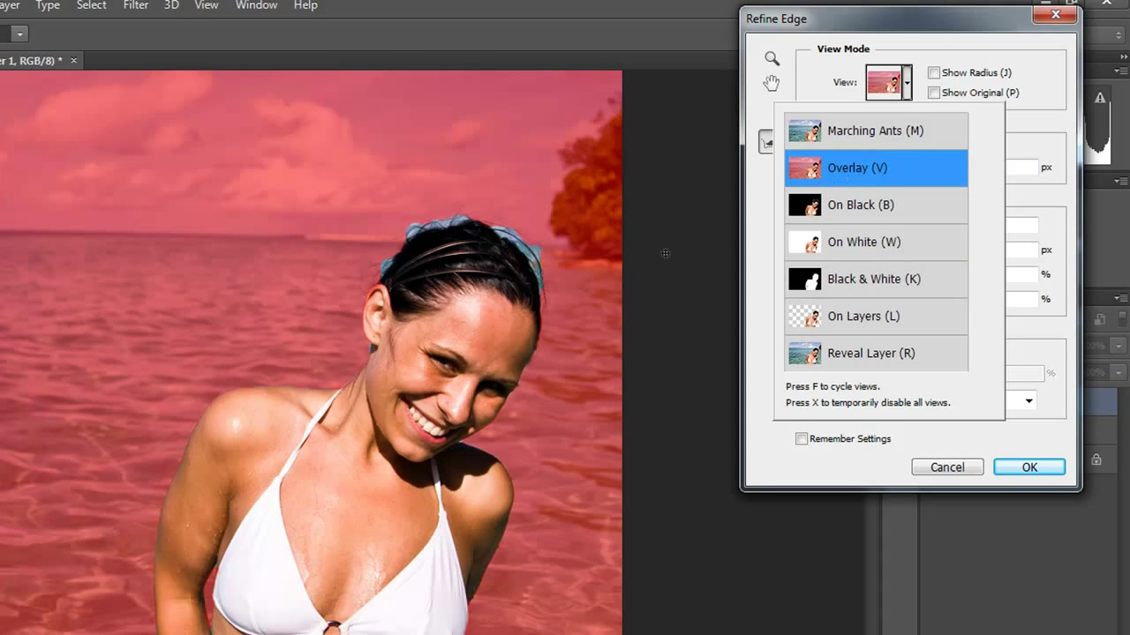
click(1045, 429)
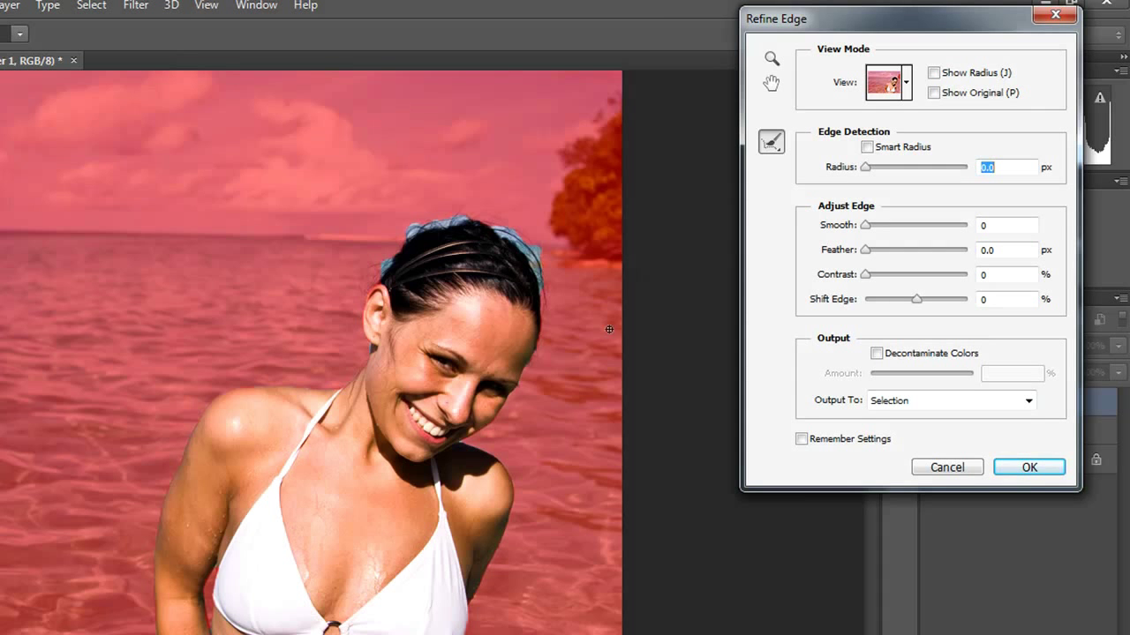
Step: Switch the Refine Edge View from Overlay to On Black (B)
scroll(272, 474, up, 5)
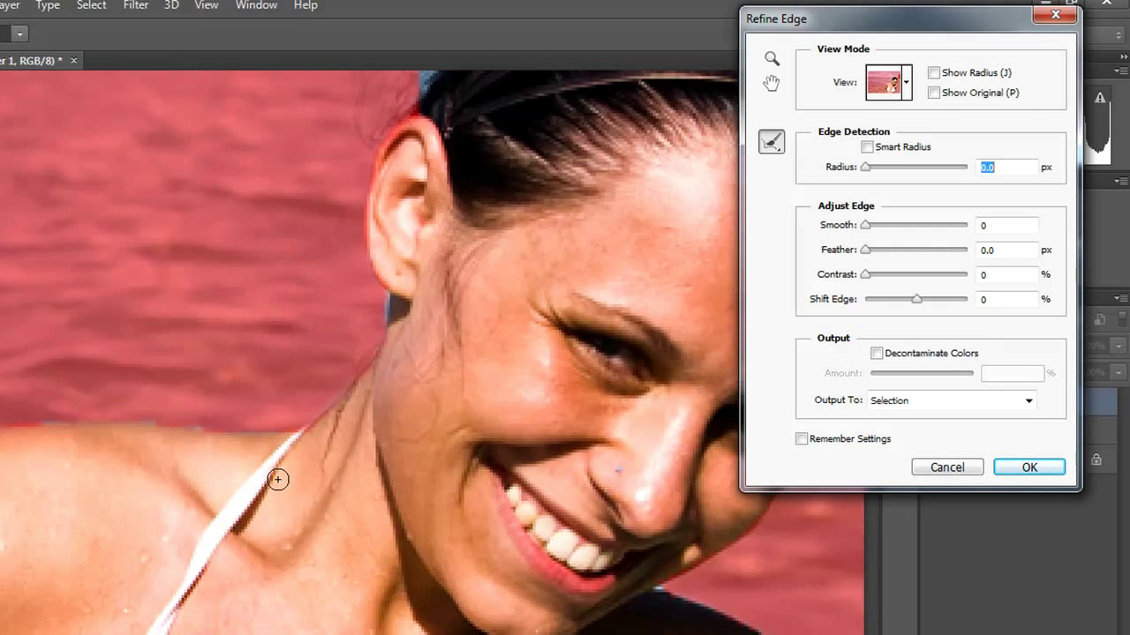
scroll(451, 583, up, 3)
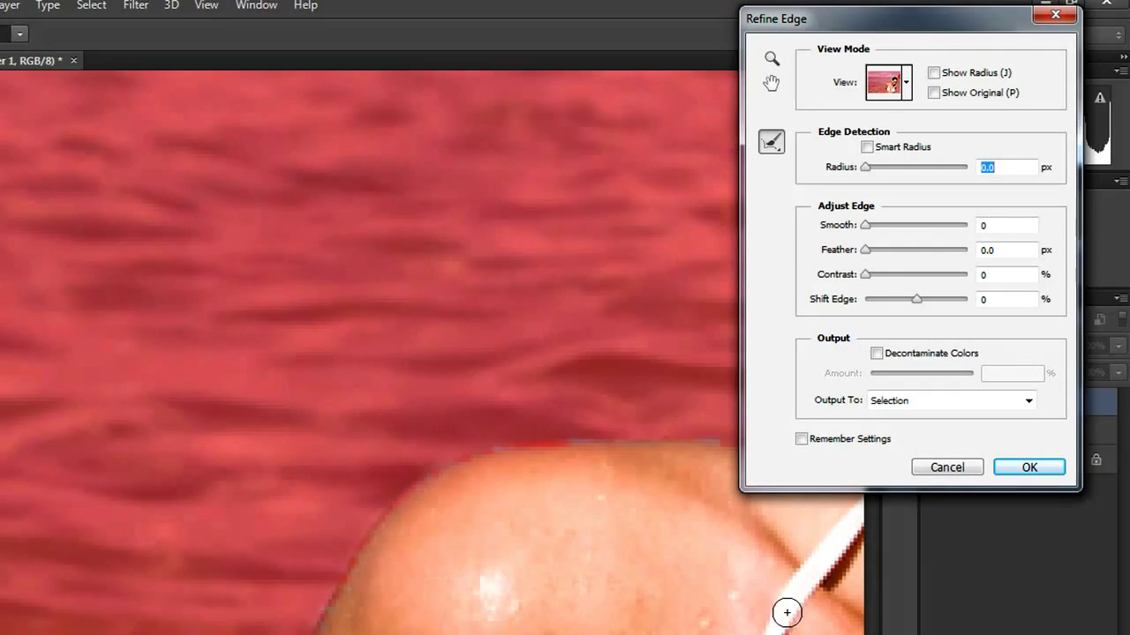
scroll(433, 353, down, 3)
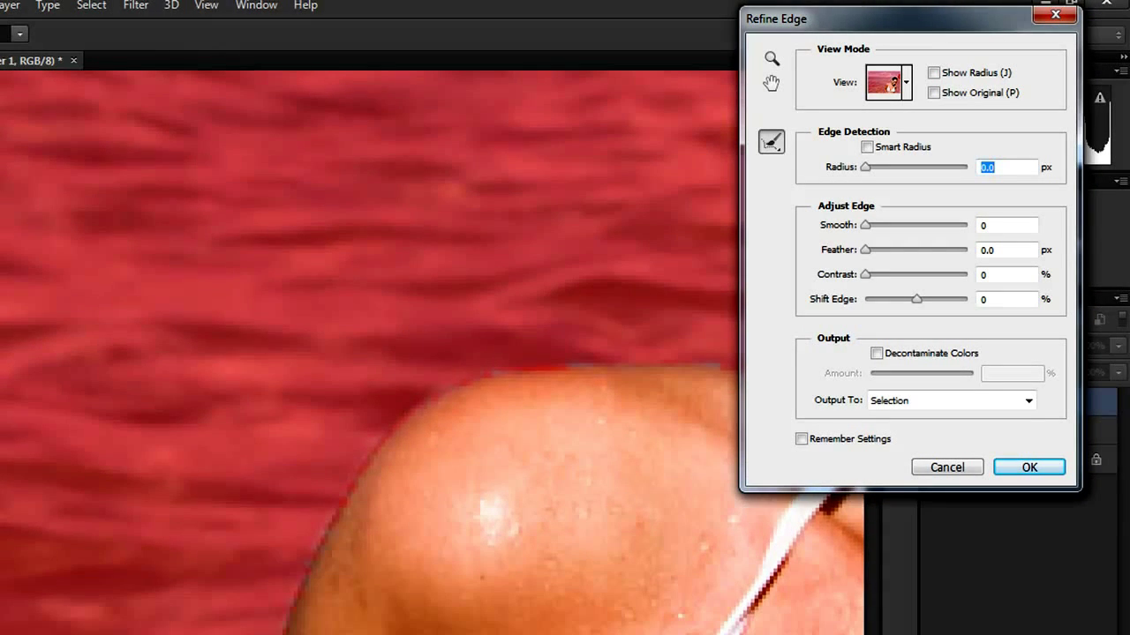
scroll(433, 353, down, 5)
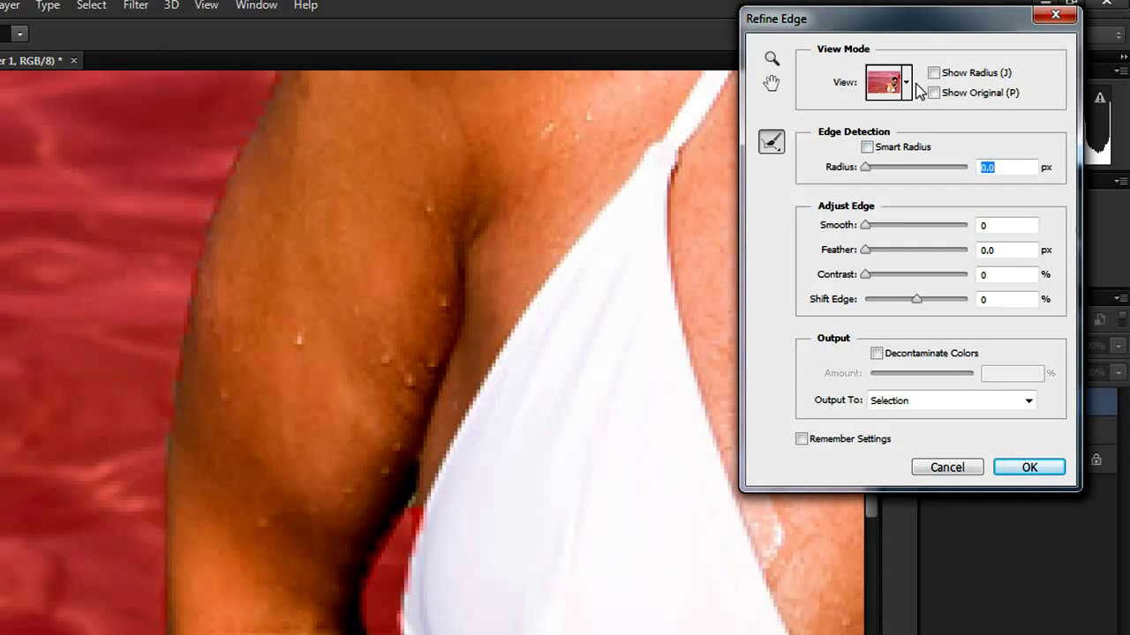
click(907, 82)
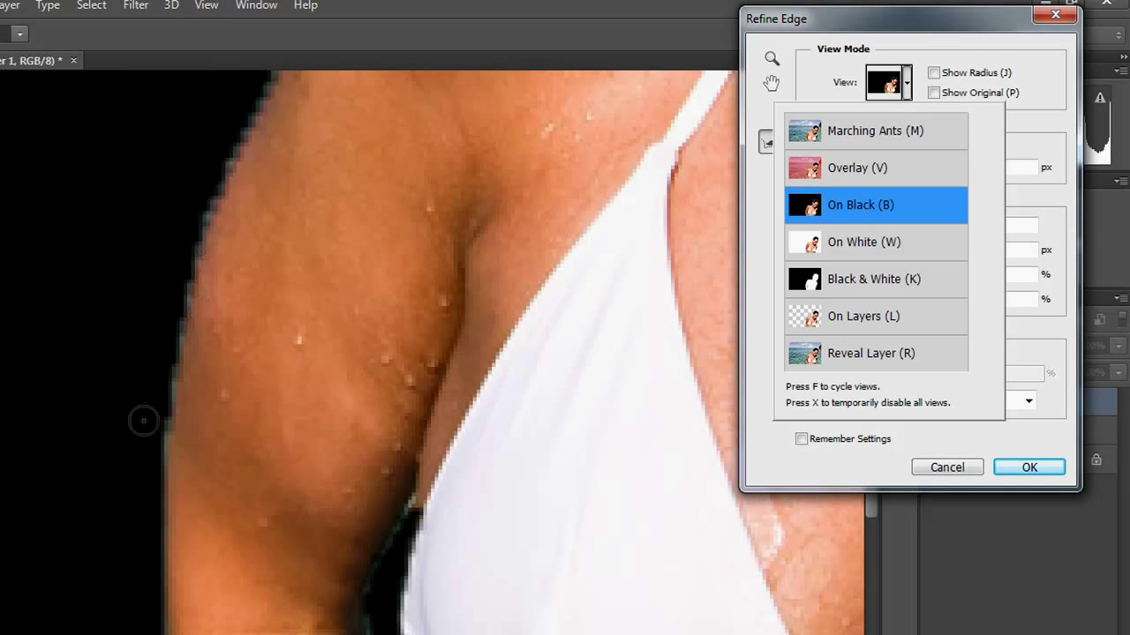
scroll(265, 218, up, 2)
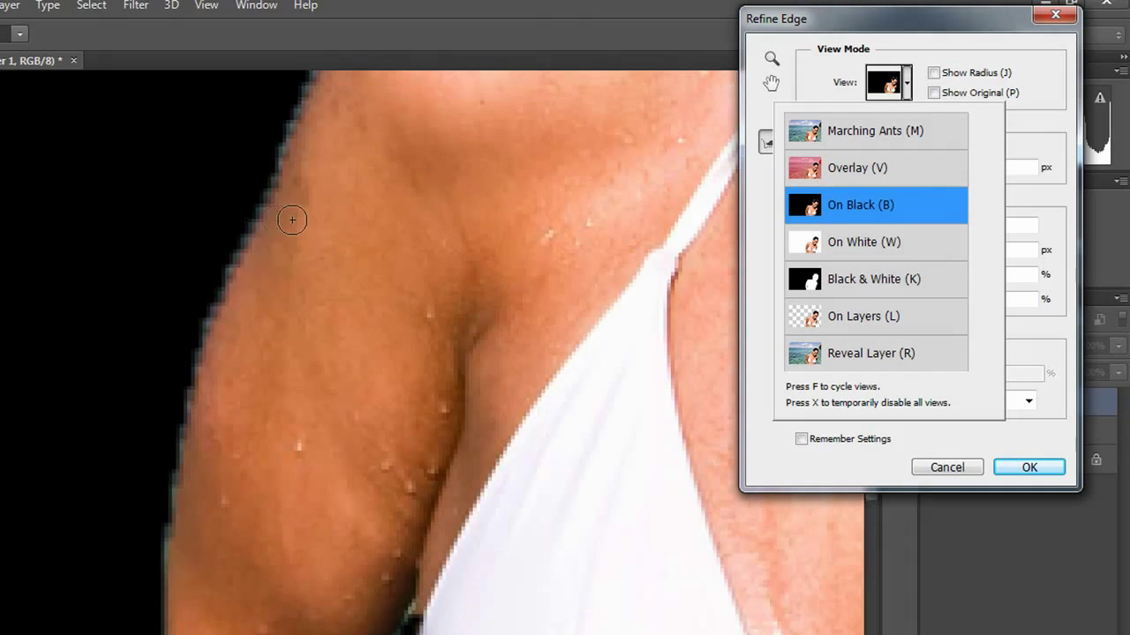
scroll(276, 220, up, 6)
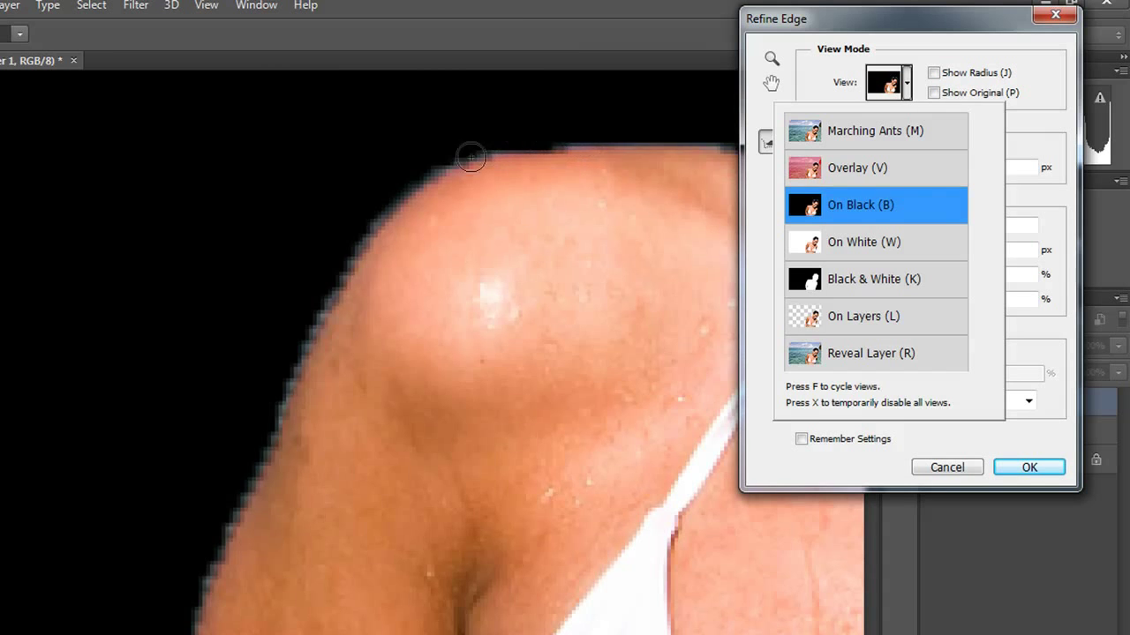
click(325, 327)
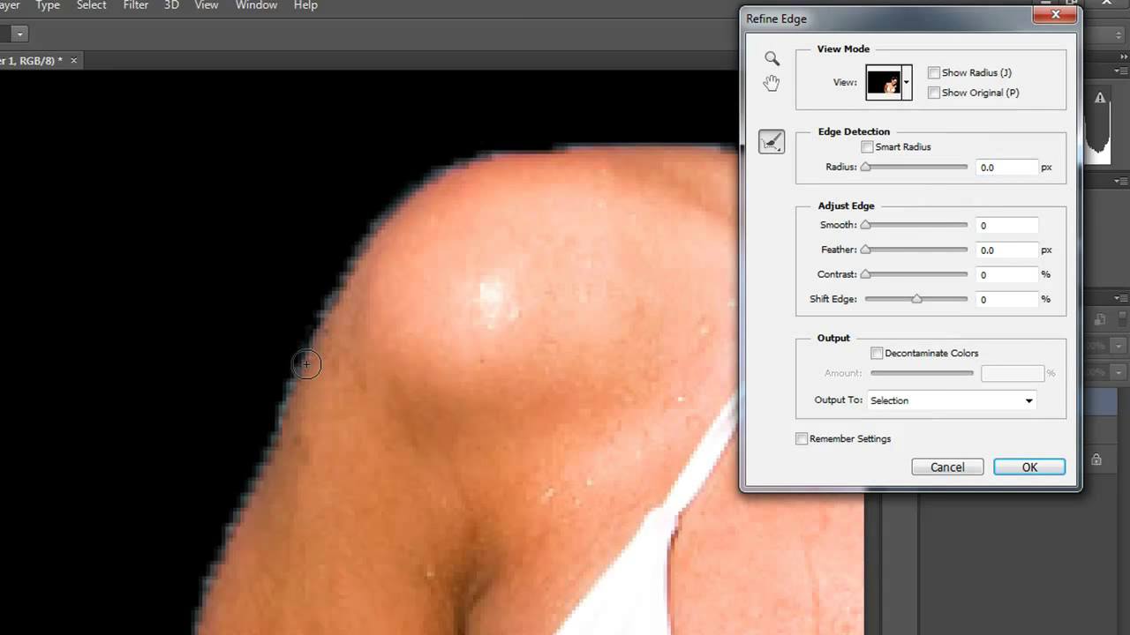
Step: With an enlarged Refine Radius Tool, brush along the arm's top and outer left edges
click(773, 144)
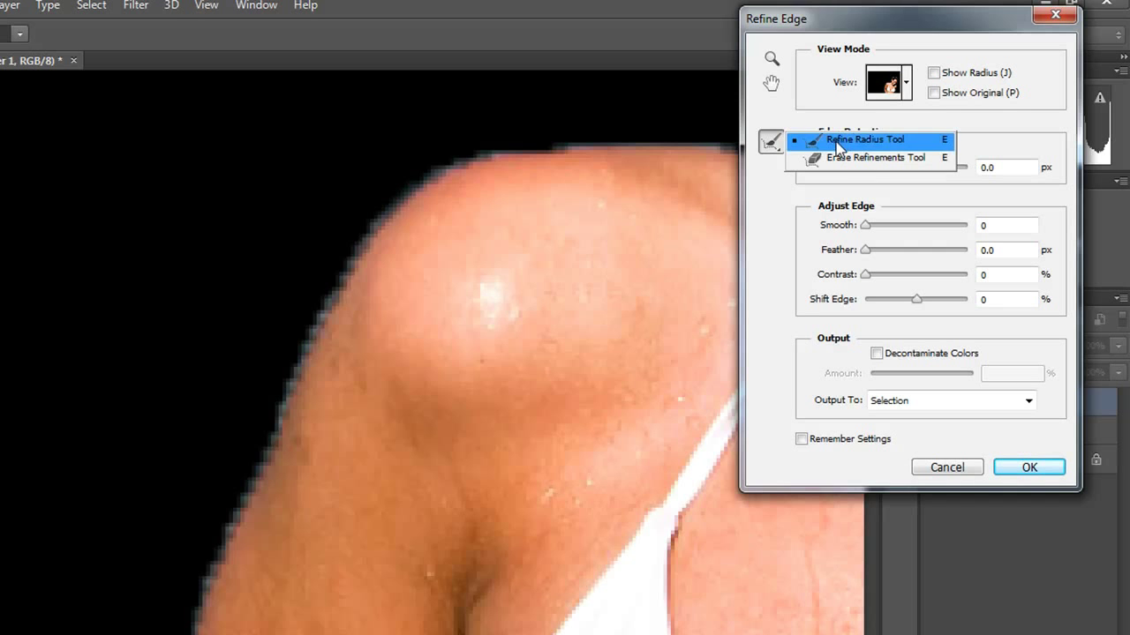
click(773, 149)
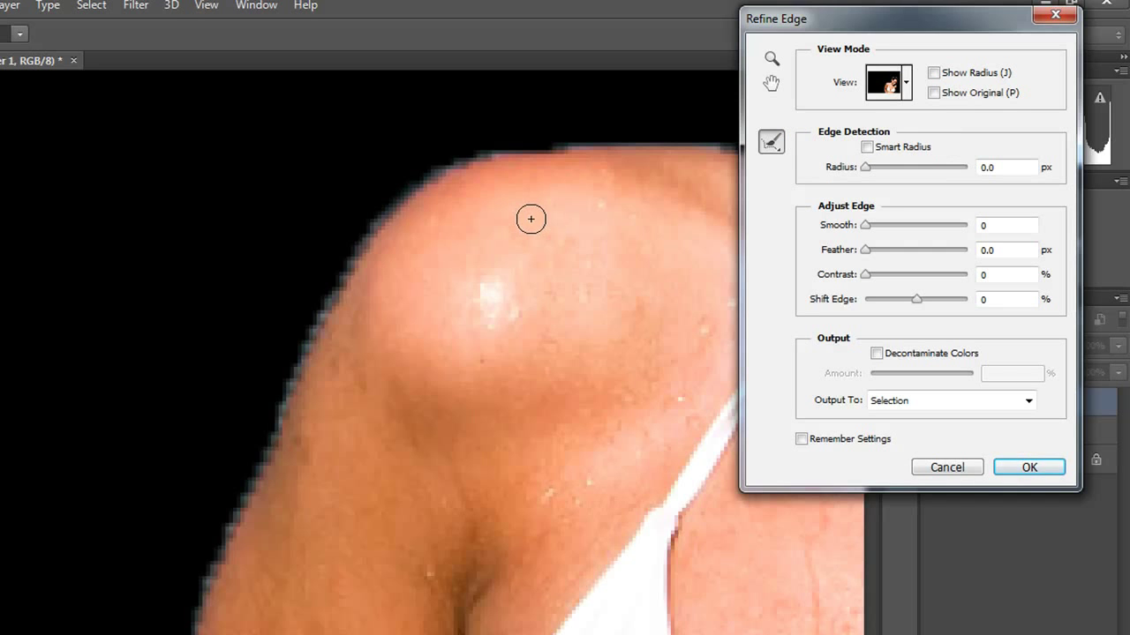
key(bracketright)
key(bracketright)
key(bracketright)
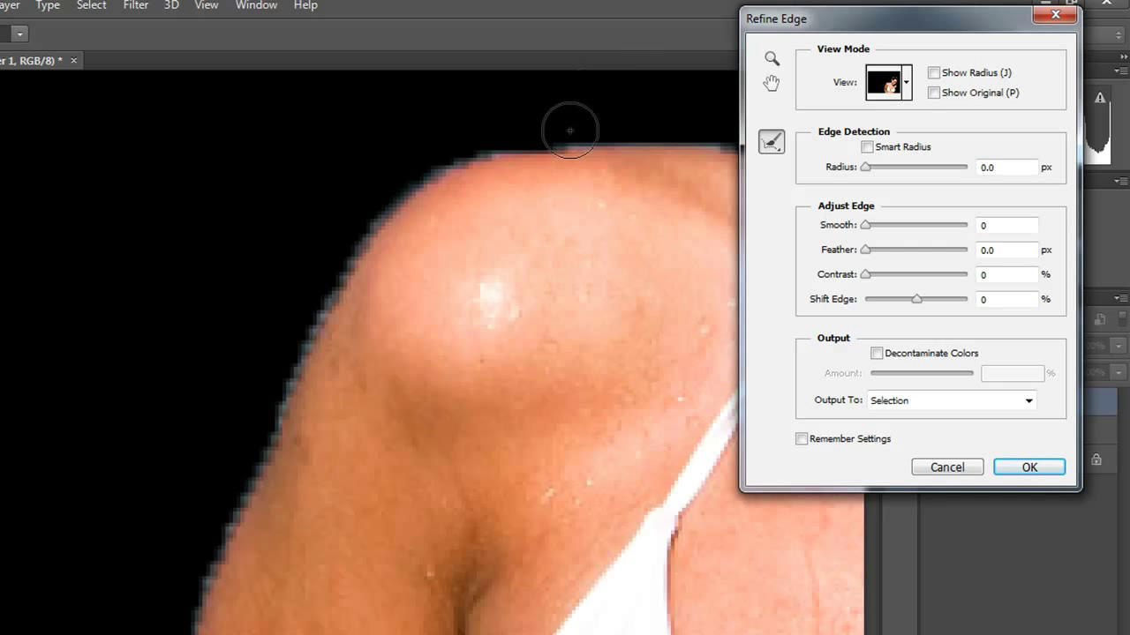
mouse_move(571, 133)
mouse_down()
mouse_move(541, 142)
mouse_move(502, 132)
mouse_move(407, 186)
mouse_move(365, 228)
mouse_move(313, 303)
mouse_move(256, 472)
mouse_up()
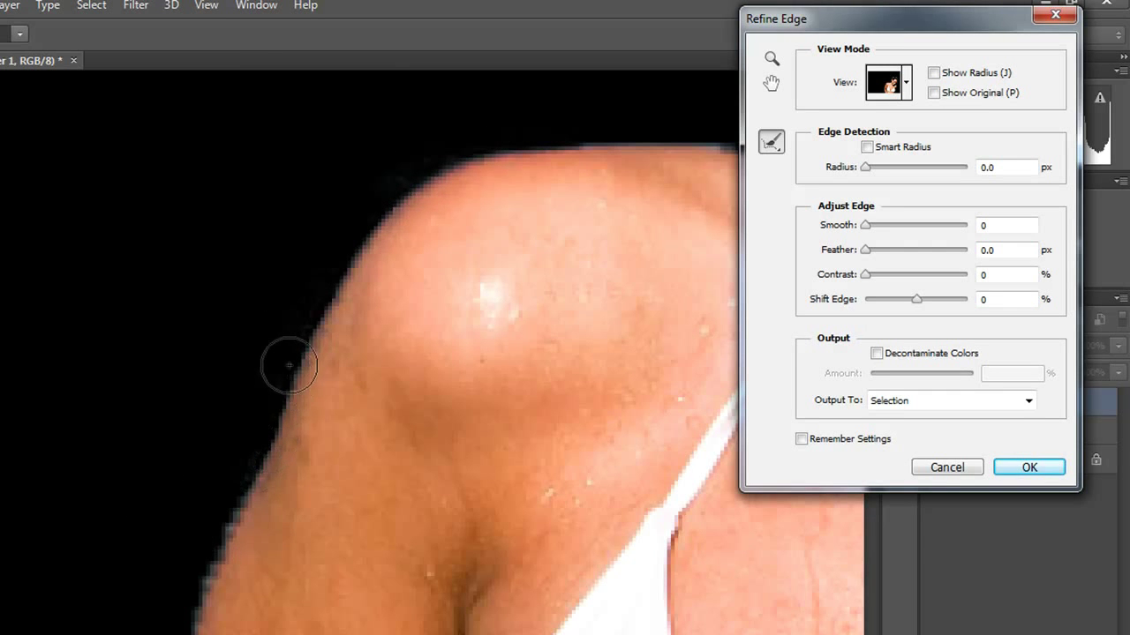
mouse_move(293, 351)
mouse_down()
mouse_move(242, 508)
mouse_move(200, 593)
mouse_up()
scroll(212, 520, down, 1)
scroll(225, 432, down, 5)
mouse_move(250, 237)
mouse_down()
mouse_move(216, 322)
mouse_move(166, 576)
mouse_up()
scroll(181, 476, down, 5)
mouse_move(170, 346)
mouse_down()
mouse_move(164, 620)
mouse_move(136, 585)
mouse_up()
scroll(136, 586, down, 5)
drag(151, 330, 182, 549)
scroll(176, 540, down, 5)
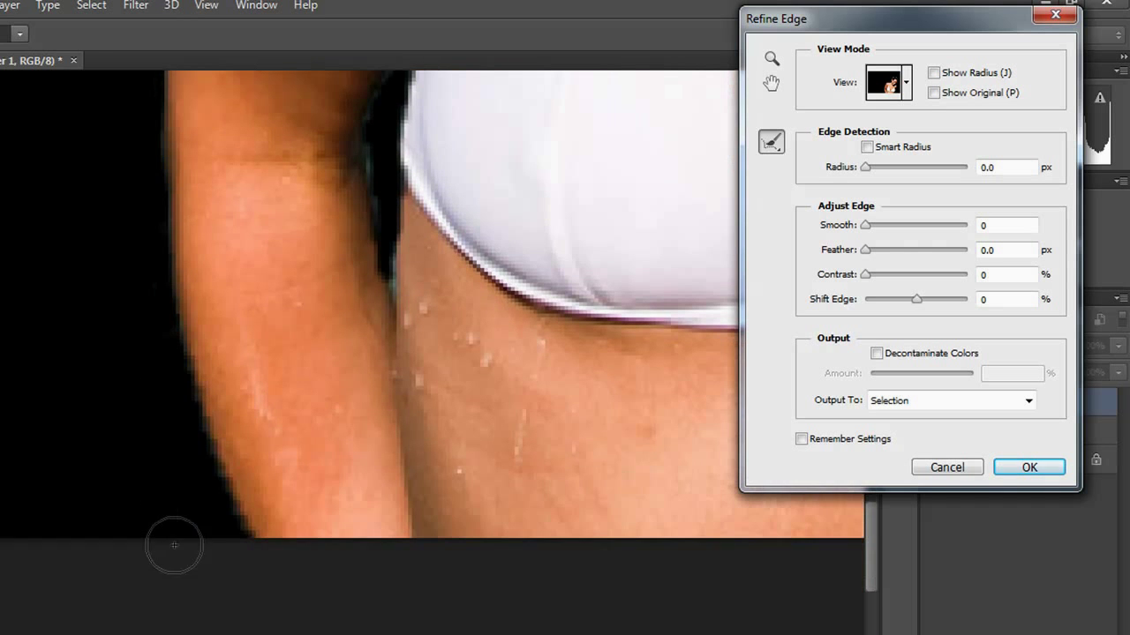
drag(163, 325, 250, 556)
Step: Brush edge refinement down the dark shadow gap beside the bikini top
scroll(410, 132, up, 3)
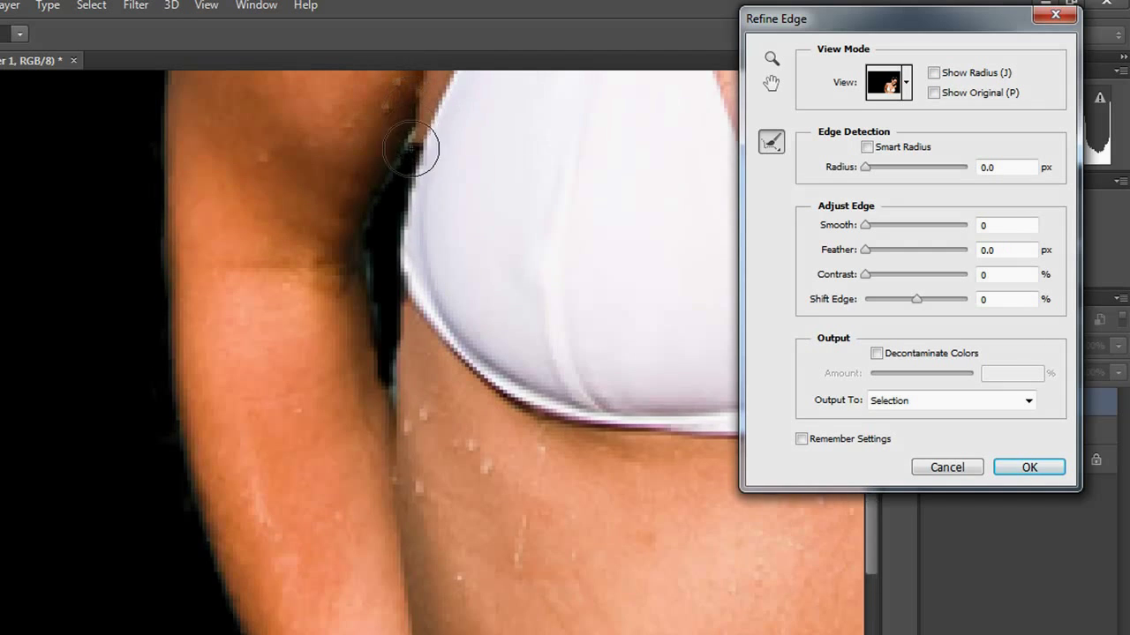
scroll(415, 159, down, 2)
scroll(428, 201, up, 2)
scroll(427, 205, up, 2)
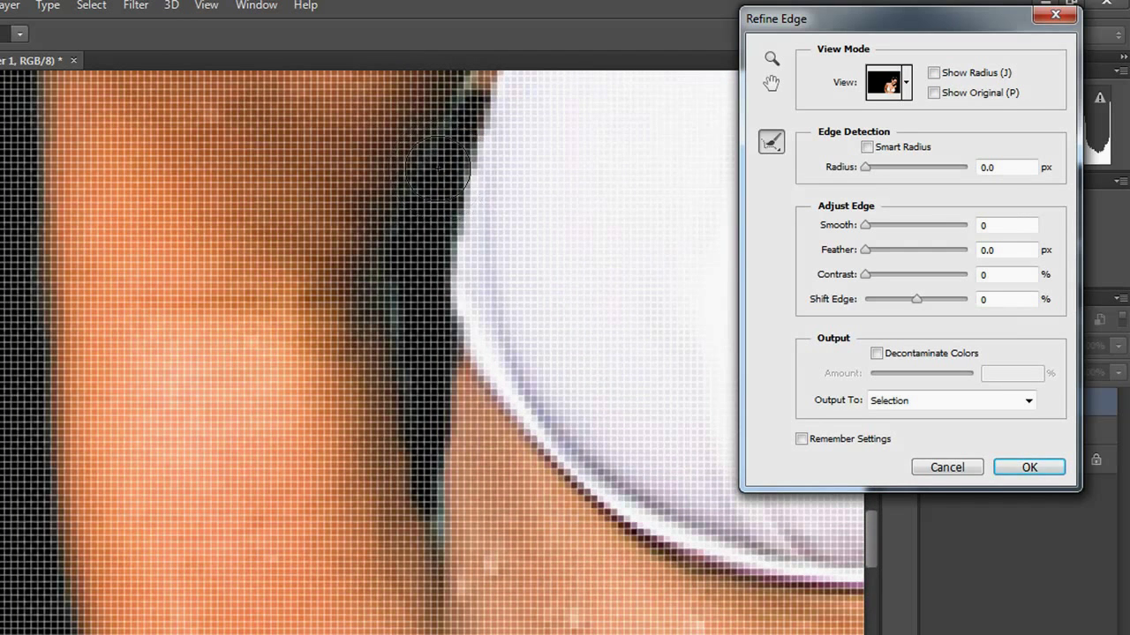
drag(442, 186, 469, 114)
mouse_move(439, 189)
mouse_down()
mouse_move(405, 282)
mouse_move(410, 343)
mouse_move(434, 378)
mouse_up()
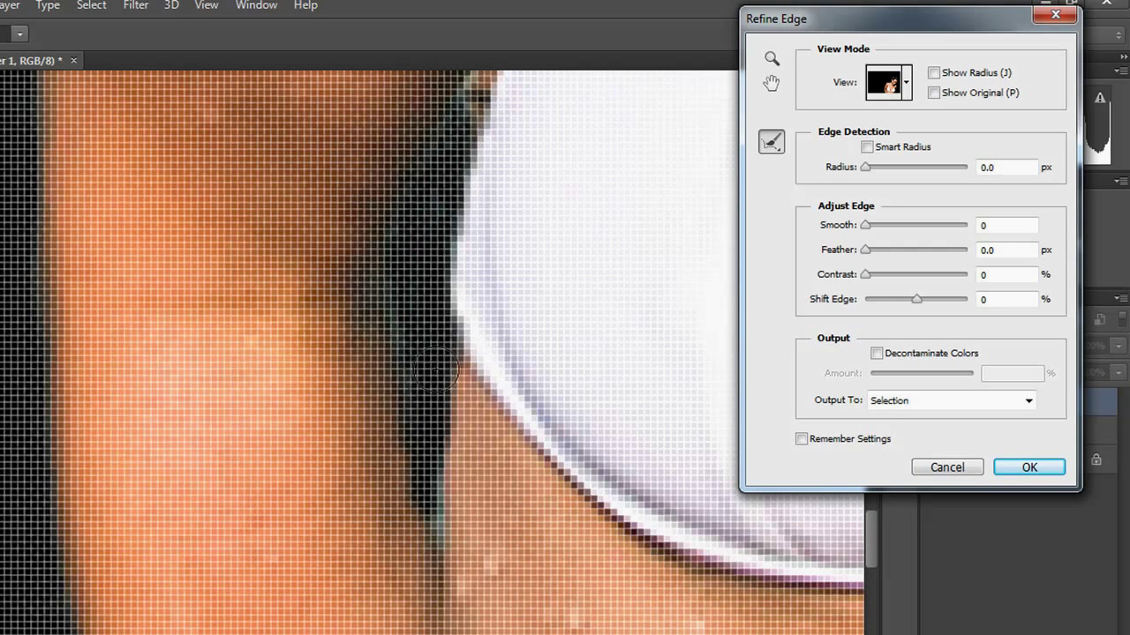
mouse_move(453, 308)
mouse_down()
mouse_move(423, 475)
mouse_move(415, 287)
mouse_move(415, 308)
mouse_move(427, 263)
mouse_up()
scroll(427, 263, down, 5)
Step: Zoom in three steps on the shoulder and pan so the neck and ear are in view
scroll(438, 257, down, 4)
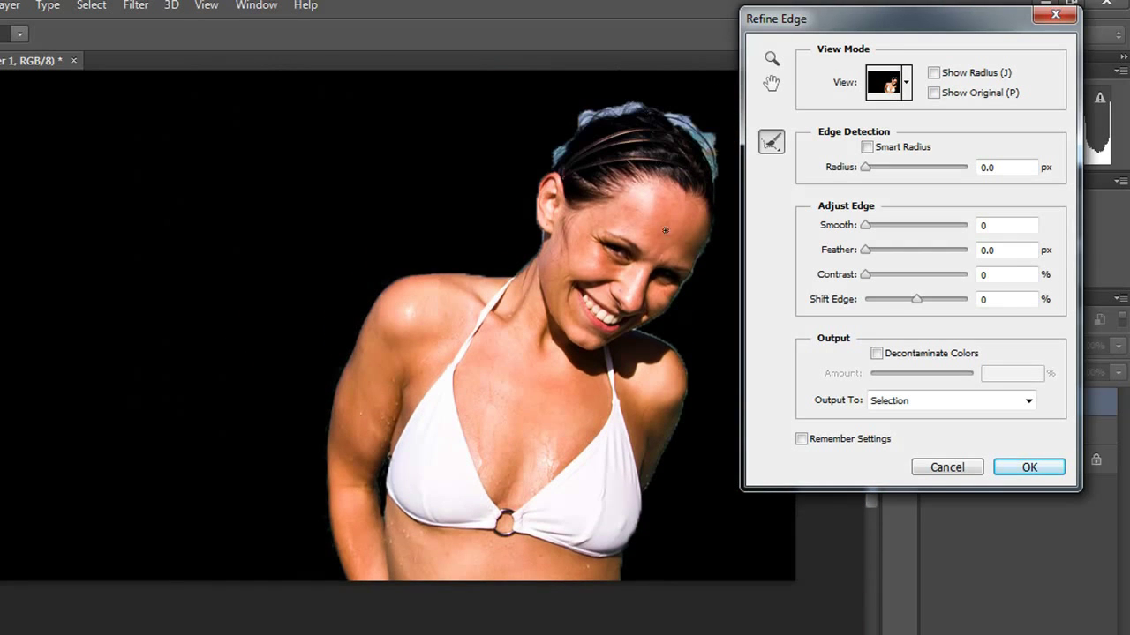
key(ctrl+plus)
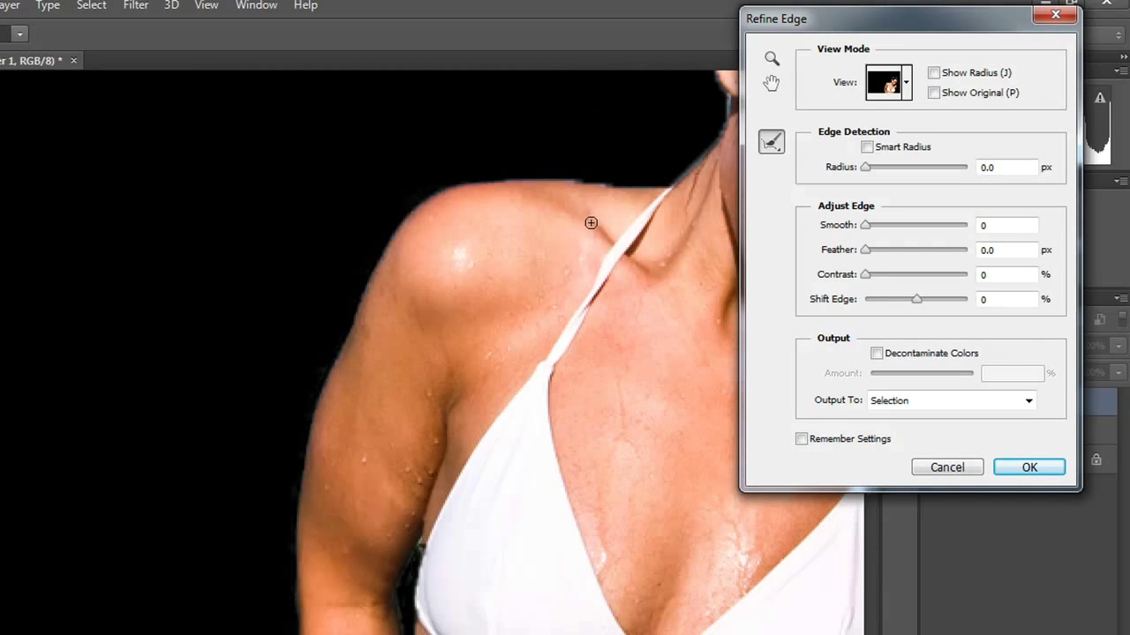
scroll(668, 242, up, 3)
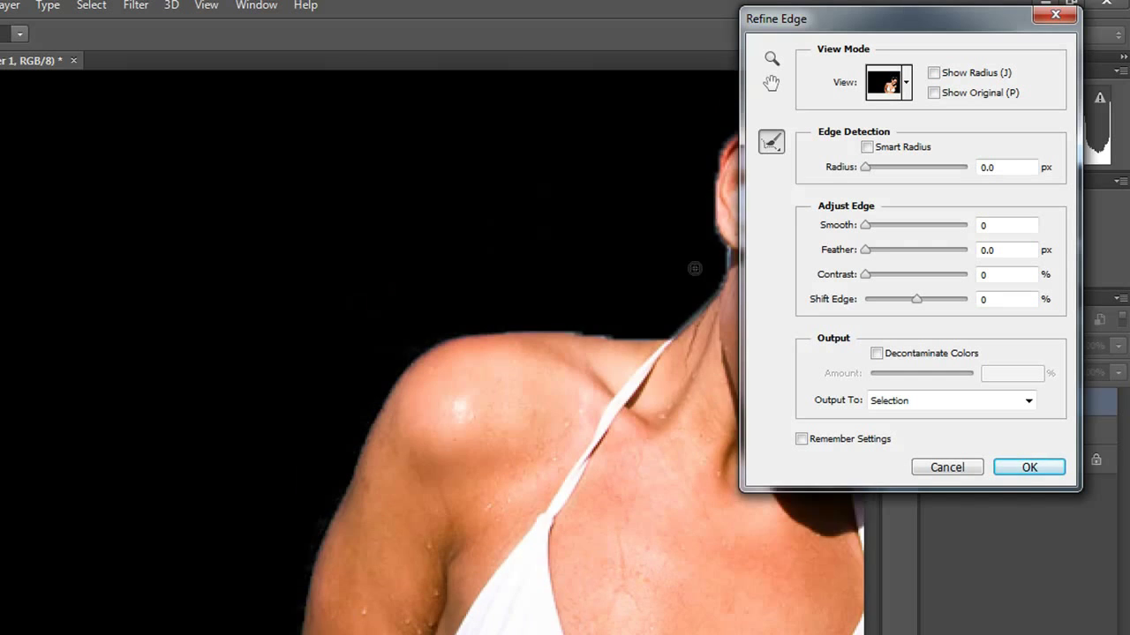
key(ctrl+plus)
scroll(691, 291, up, 1)
key(ctrl+plus)
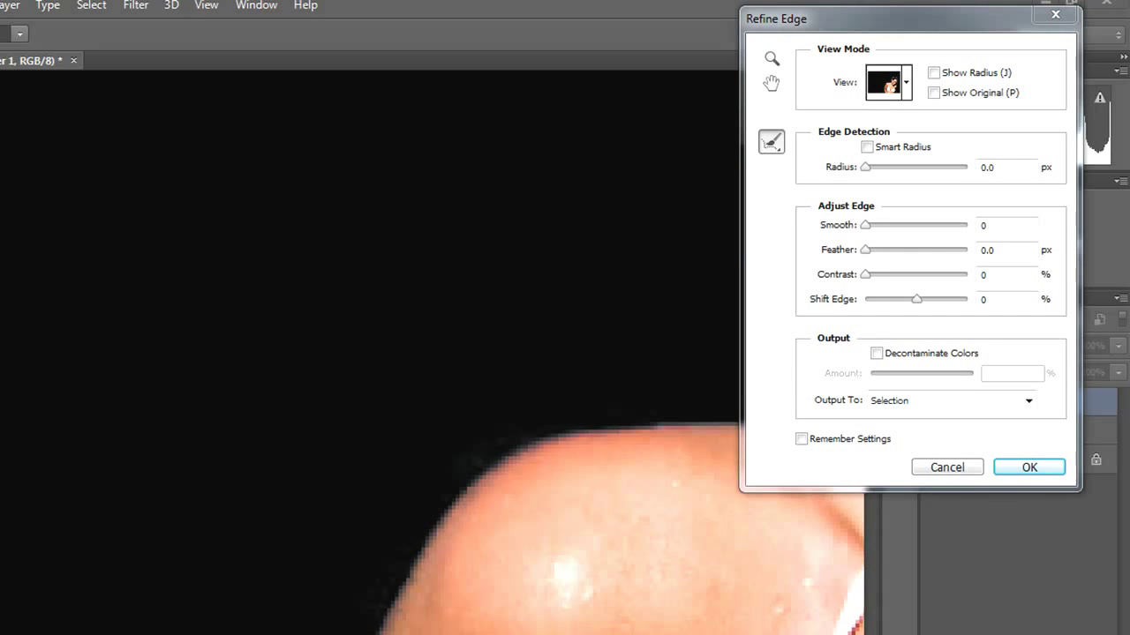
drag(891, 543, 476, 556)
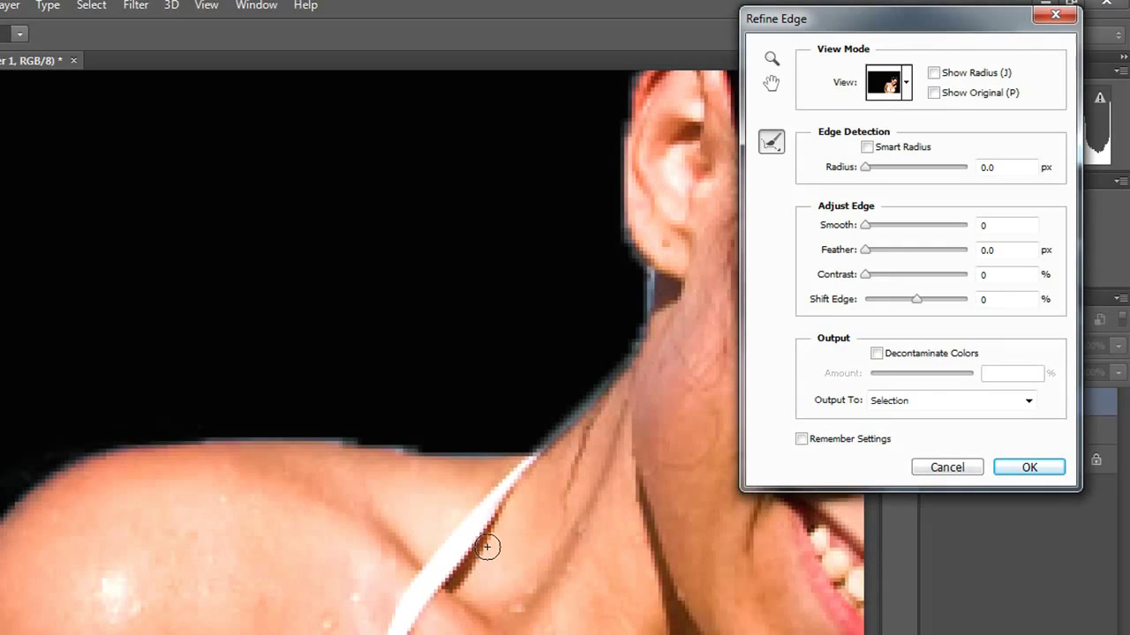
scroll(487, 497, up, 1)
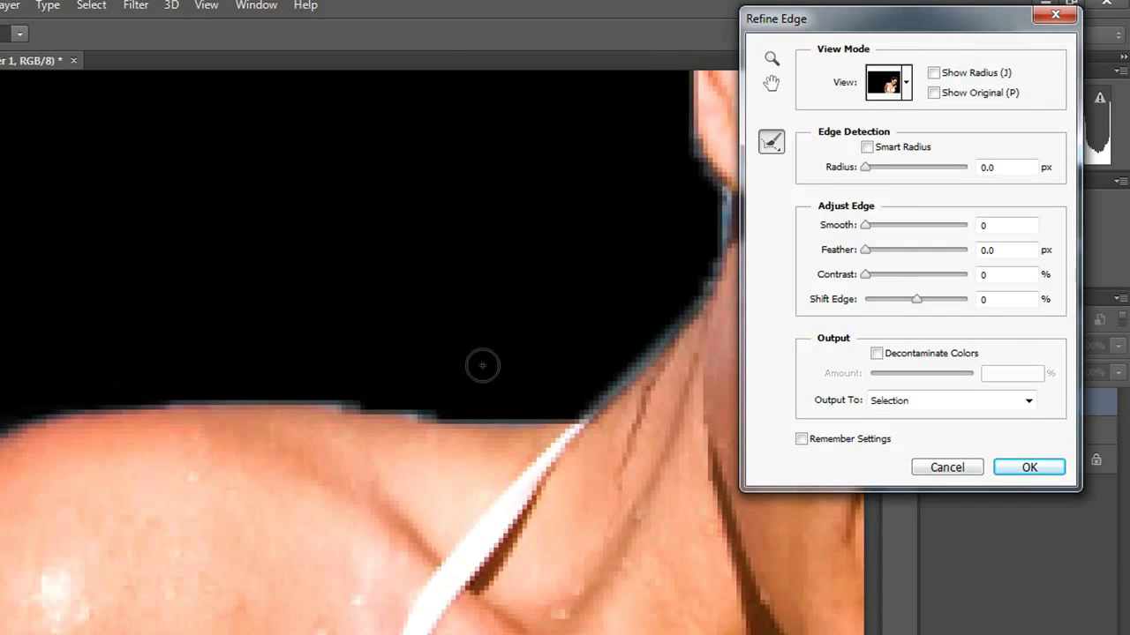
Step: Paint Refine Radius strokes along the shoulder top, beside the ear, and near the neck
drag(464, 404, 106, 404)
mouse_move(195, 388)
mouse_down()
mouse_move(381, 397)
mouse_move(487, 425)
mouse_move(571, 419)
mouse_move(651, 351)
mouse_move(714, 272)
mouse_up()
mouse_move(703, 177)
mouse_down()
mouse_move(720, 222)
mouse_move(711, 270)
mouse_move(648, 327)
mouse_up()
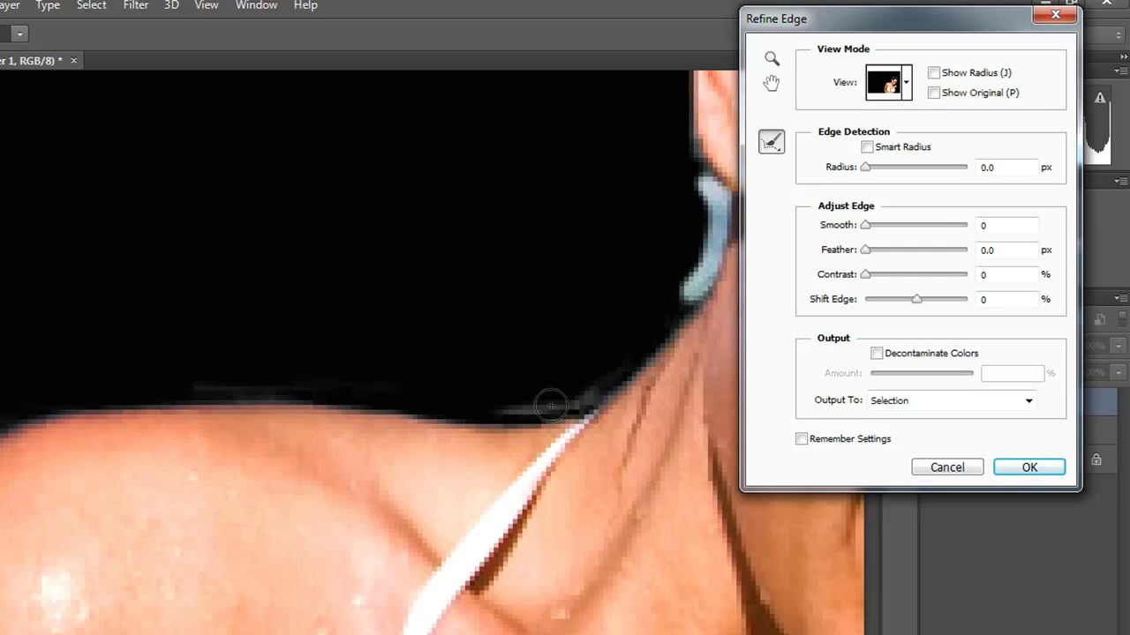
mouse_move(611, 360)
mouse_down()
mouse_move(571, 400)
mouse_move(475, 407)
mouse_up()
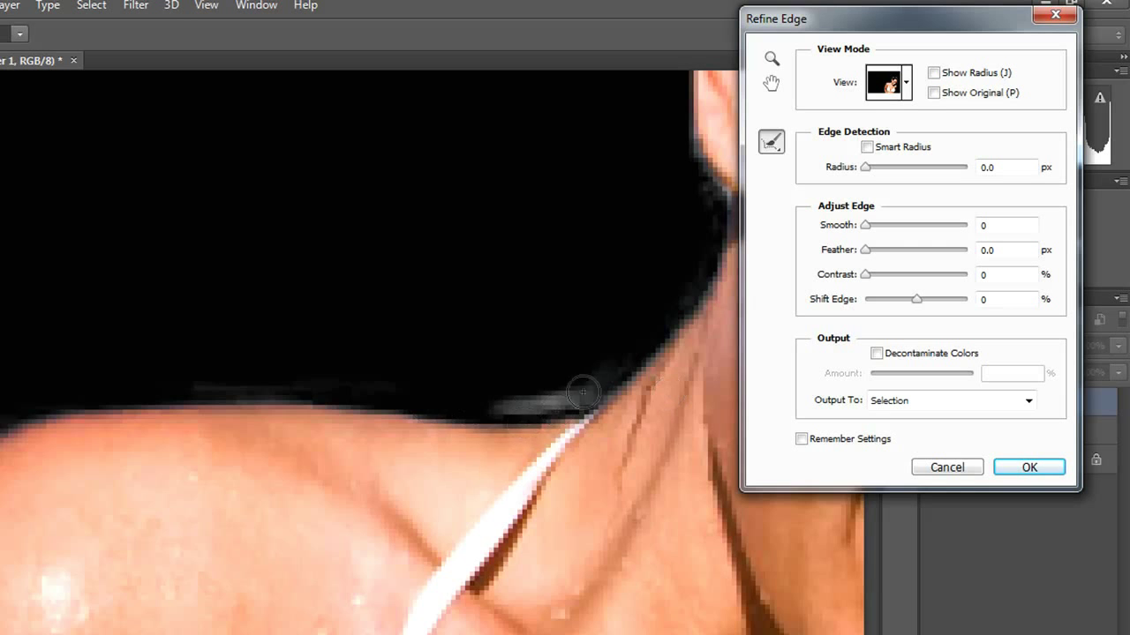
drag(312, 391, 177, 390)
Step: With the Erase Refinements Tool, erase the grey halo along the shoulder top and neck
click(770, 146)
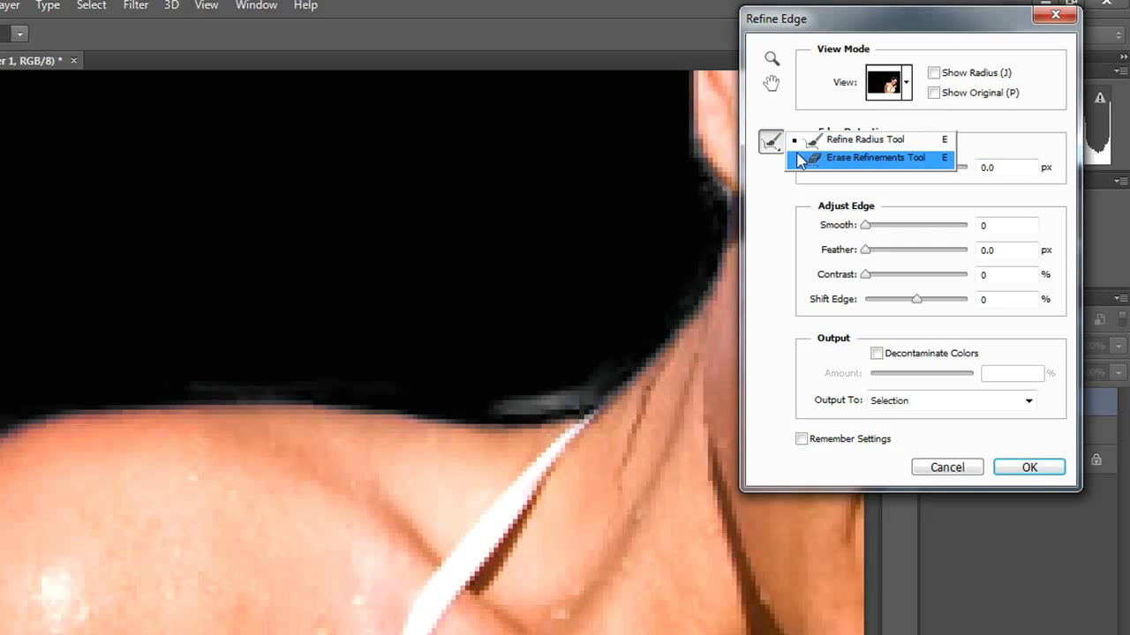
click(800, 159)
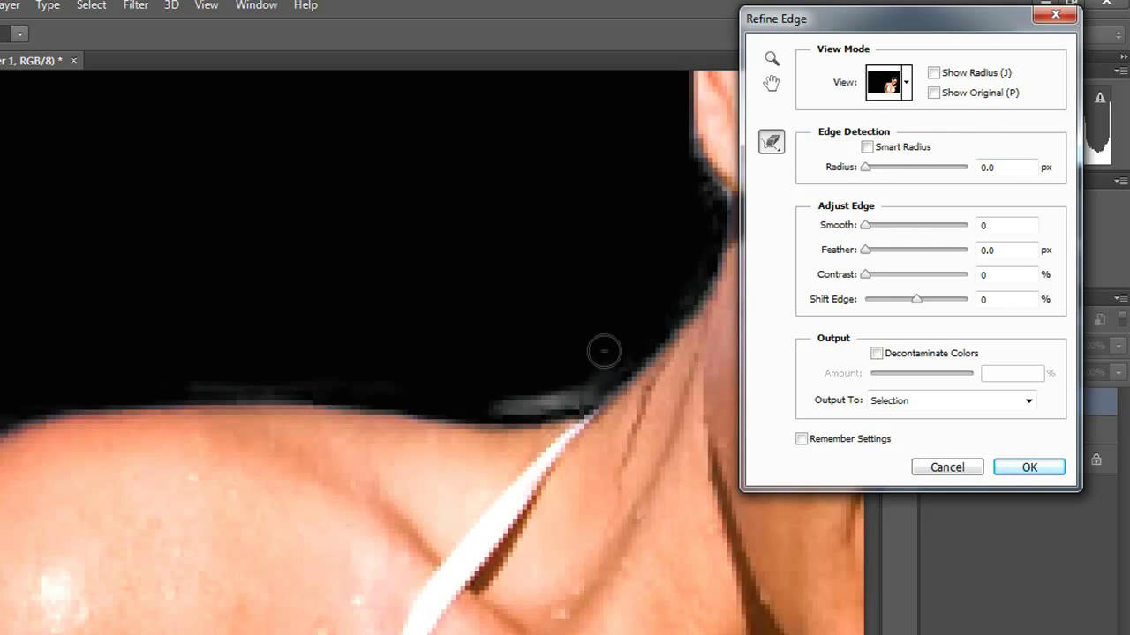
mouse_move(596, 381)
mouse_down()
mouse_move(517, 403)
mouse_move(344, 391)
mouse_move(306, 376)
mouse_move(189, 383)
mouse_up()
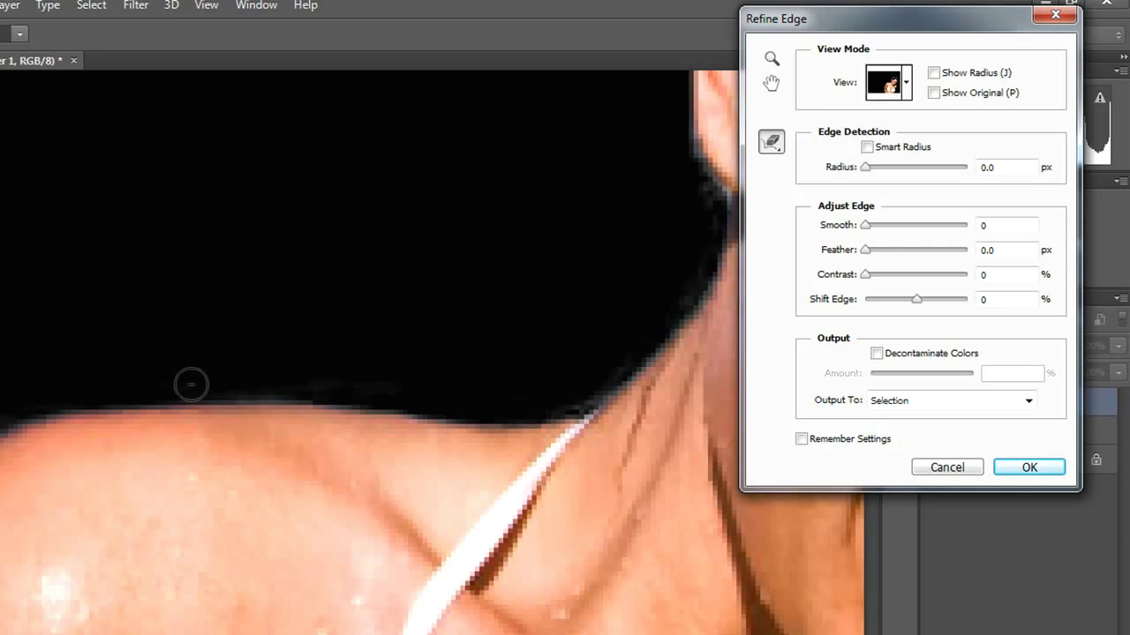
mouse_move(715, 304)
mouse_down()
mouse_move(668, 292)
mouse_move(682, 280)
mouse_move(610, 366)
mouse_move(573, 375)
mouse_up()
scroll(641, 297, up, 5)
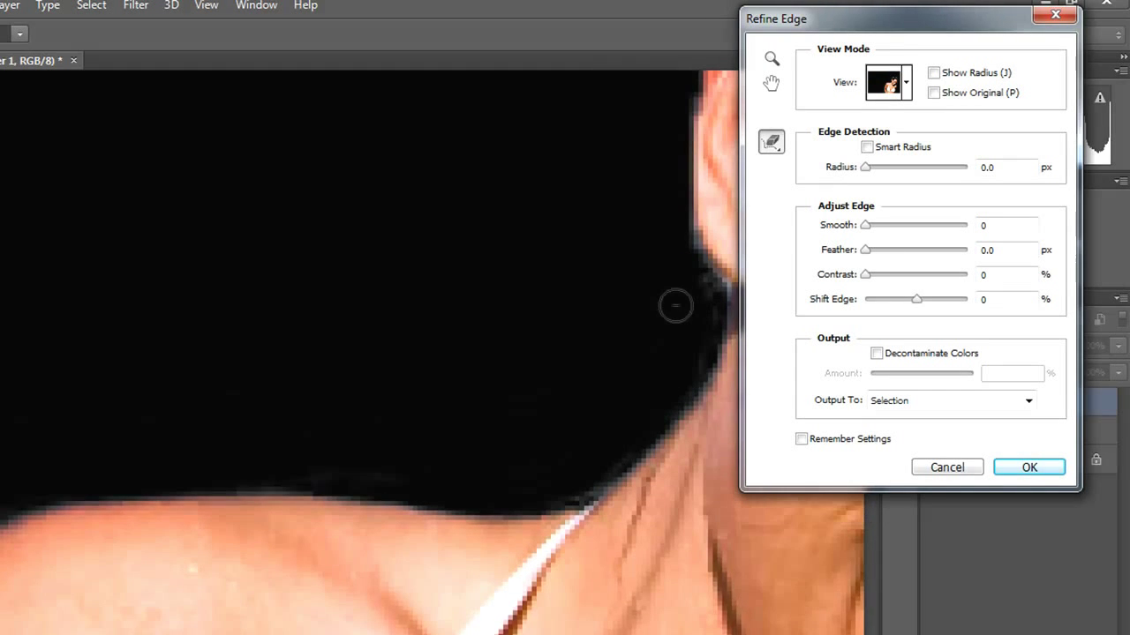
scroll(371, 353, right, 8)
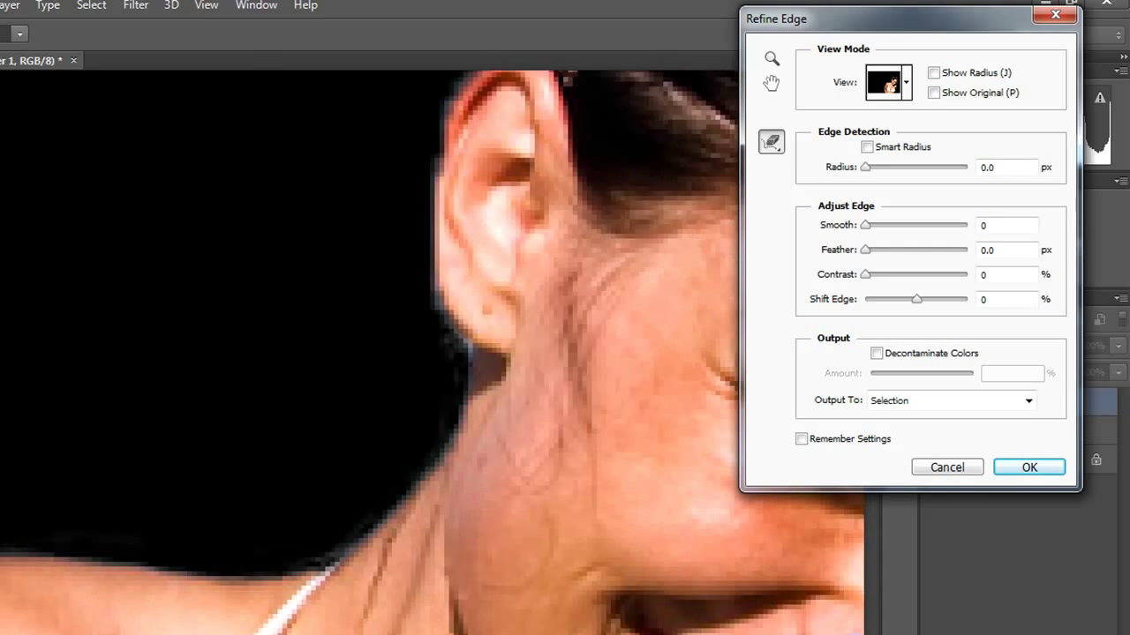
Step: Back on the Refine Radius Tool, brush refinement along the ear lobe and the neck below it
click(771, 147)
click(802, 146)
mouse_move(434, 321)
mouse_down()
mouse_move(463, 361)
mouse_move(452, 407)
mouse_up()
drag(450, 356, 435, 287)
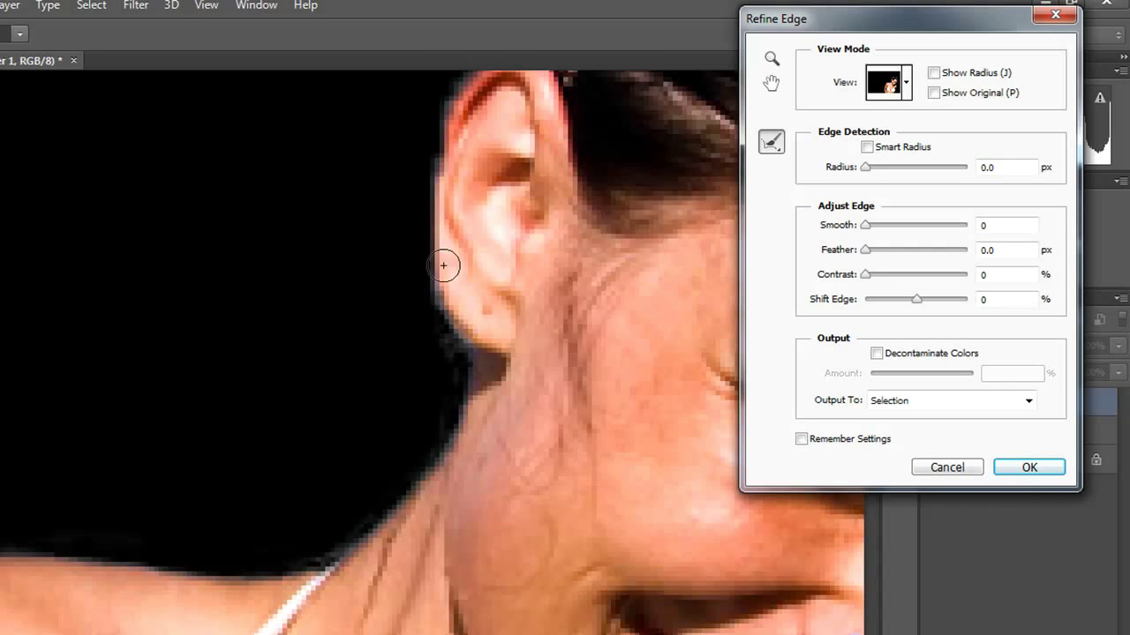
click(771, 144)
click(825, 156)
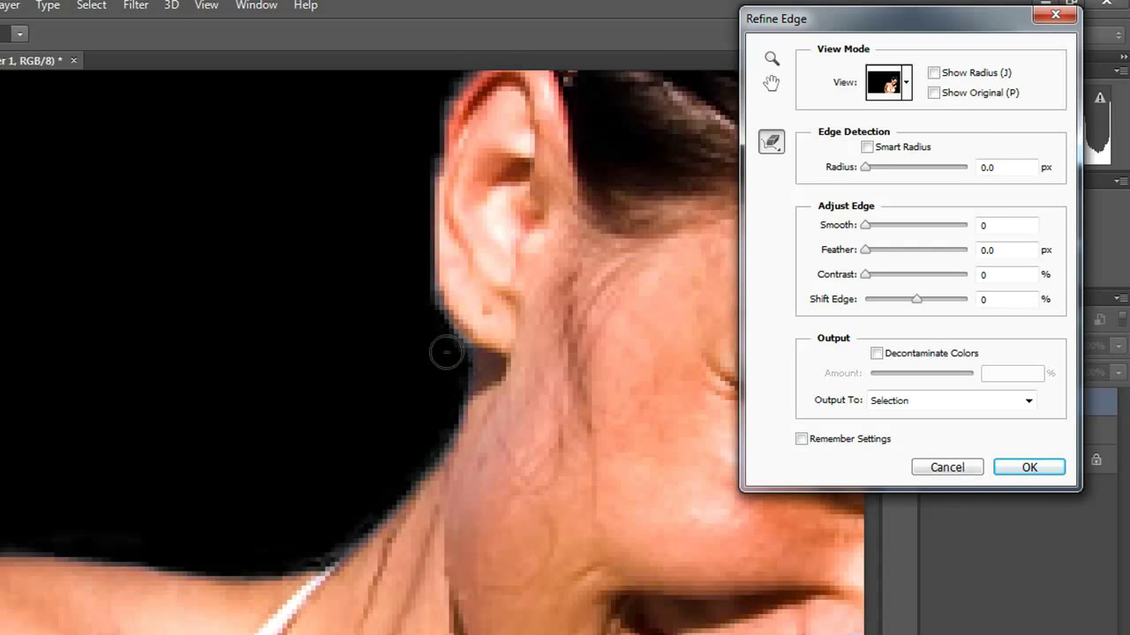
click(771, 149)
click(817, 139)
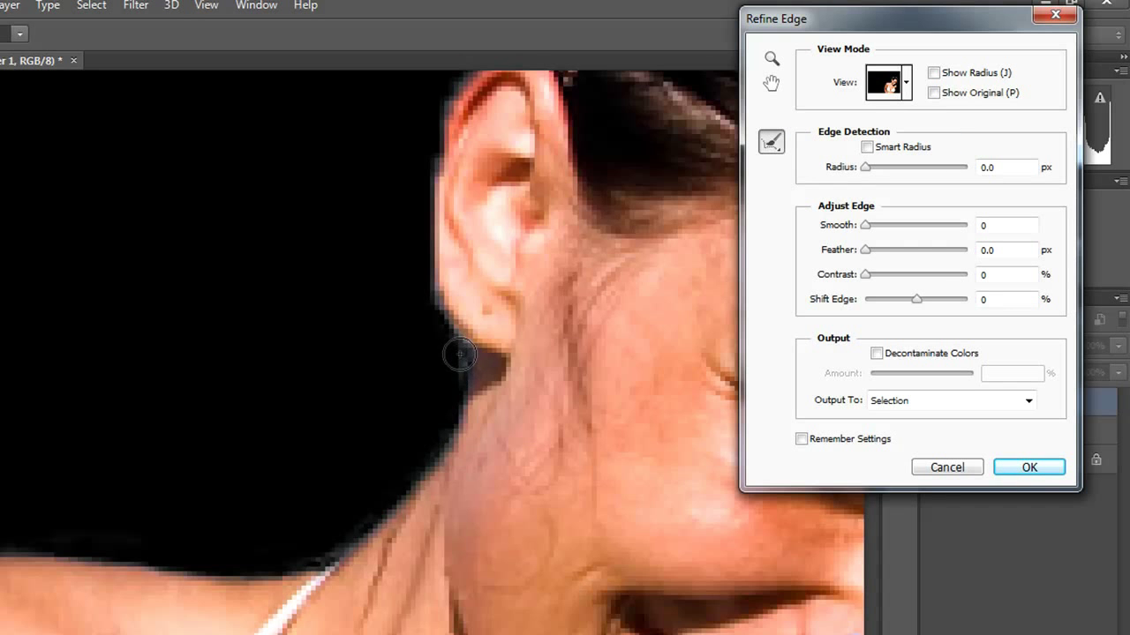
Step: Brush refinement down the ear's outer rim, then scroll up to the hair above the ear
scroll(411, 438, up, 4)
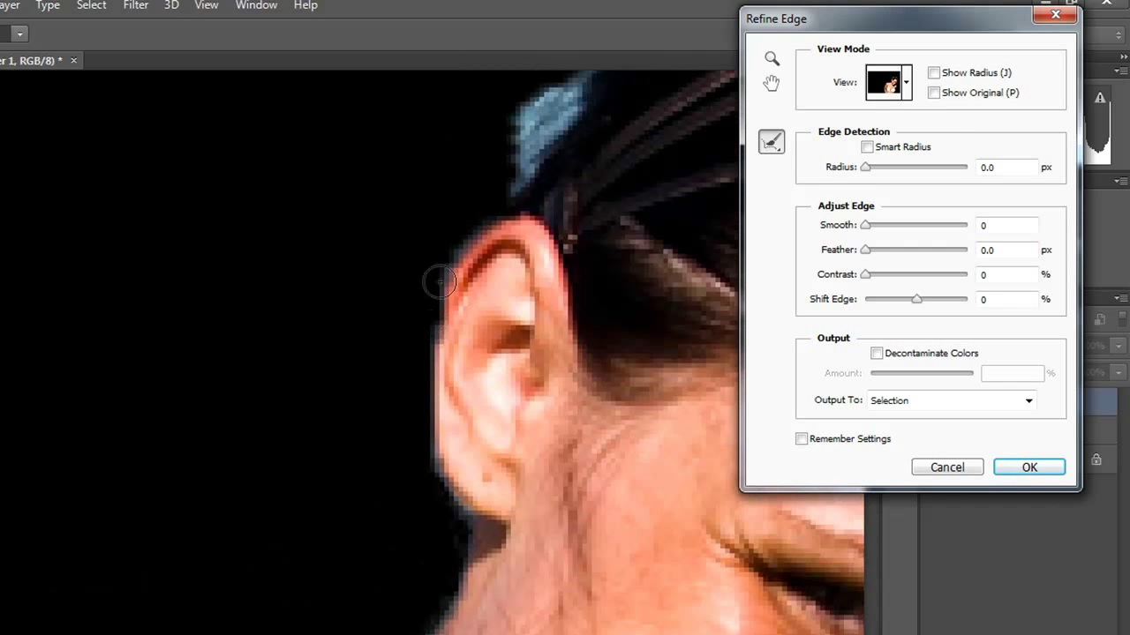
mouse_move(476, 217)
mouse_down()
mouse_move(449, 269)
mouse_move(436, 321)
mouse_move(436, 459)
mouse_up()
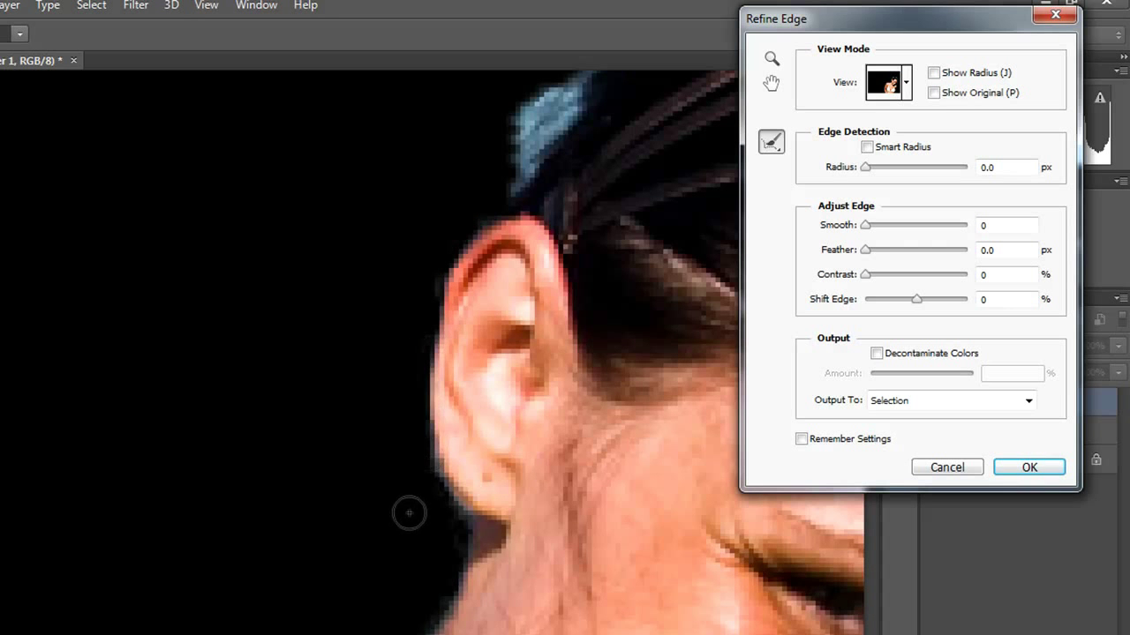
drag(418, 417, 447, 503)
scroll(466, 327, up, 1)
scroll(466, 327, up, 2)
scroll(448, 398, up, 2)
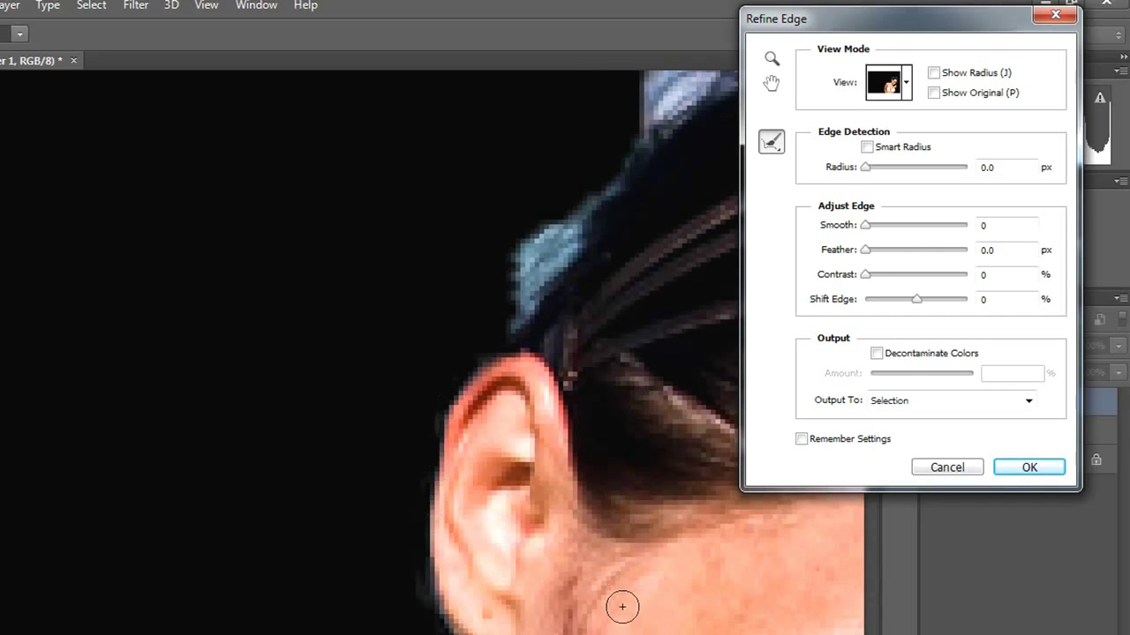
scroll(560, 612, right, 5)
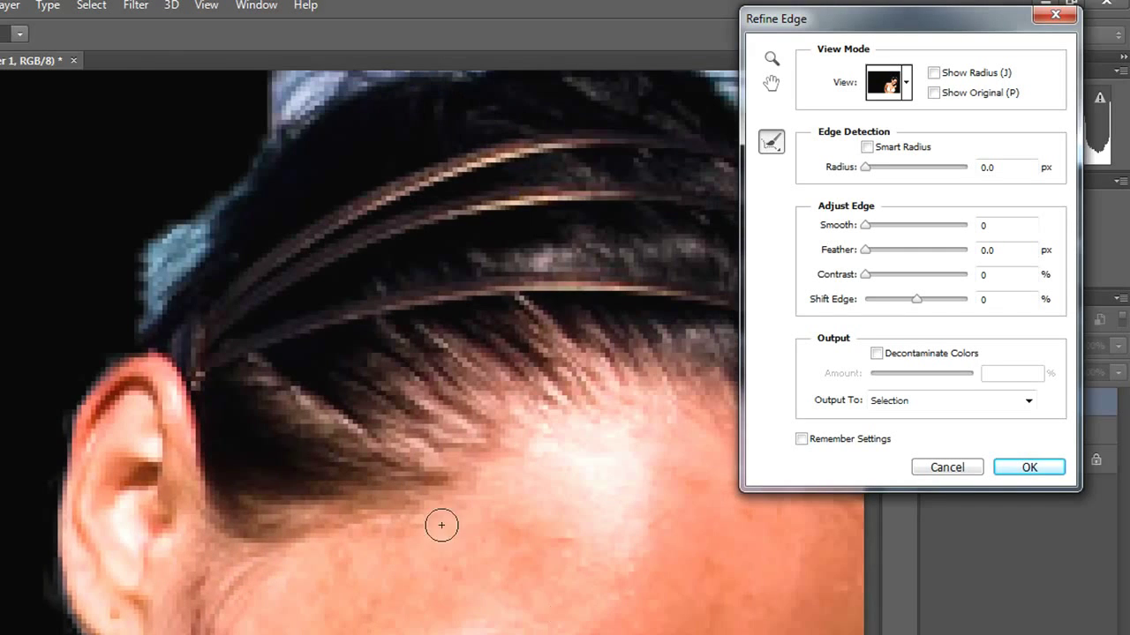
scroll(415, 494, up, 4)
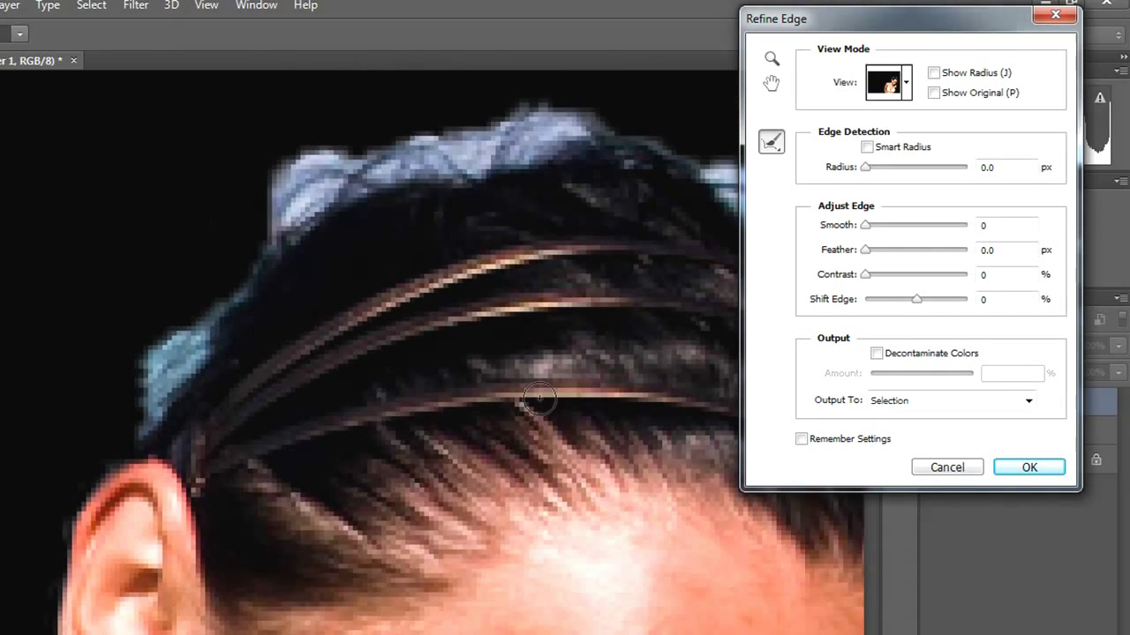
Step: Set the View to Overlay (V) and refine the left hair edge above and near the ear
click(907, 85)
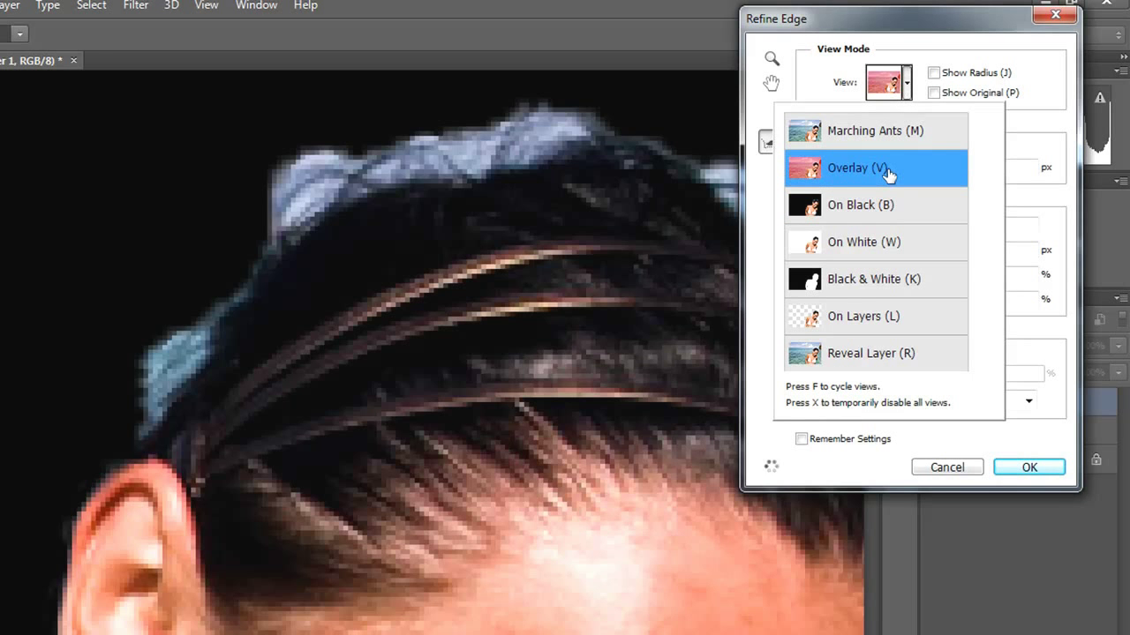
click(887, 170)
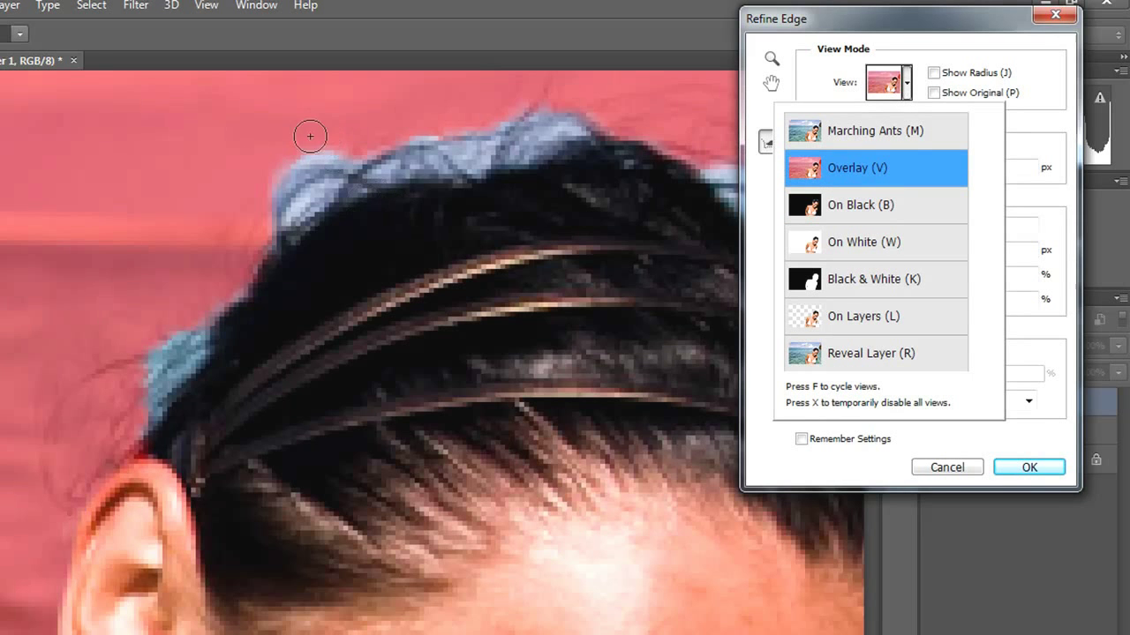
click(172, 345)
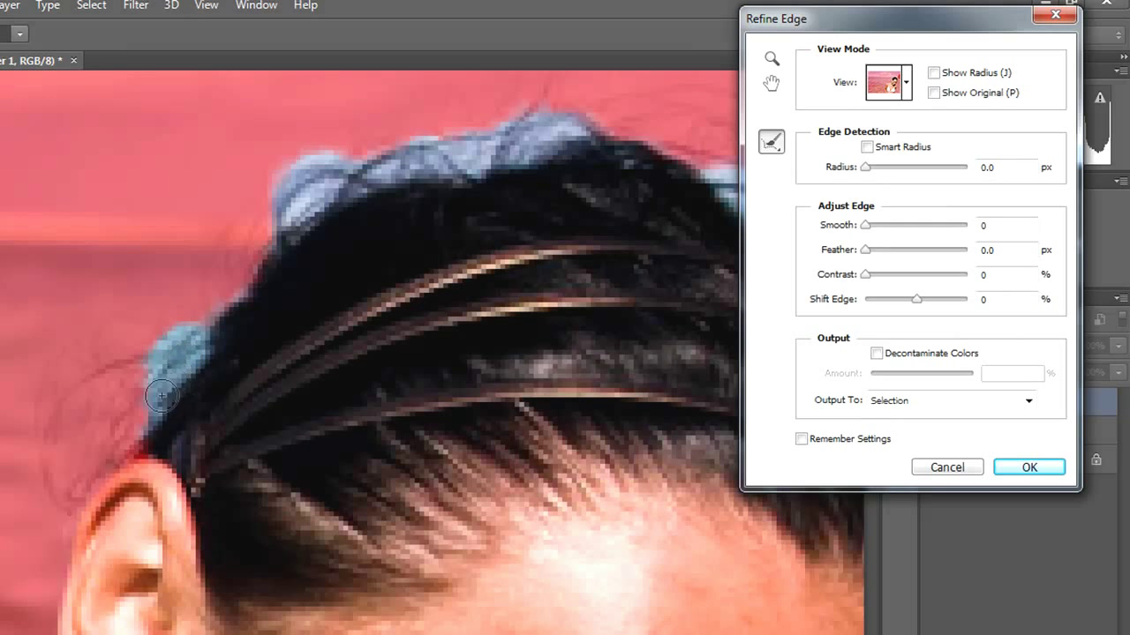
mouse_move(152, 391)
mouse_down()
mouse_move(185, 333)
mouse_move(152, 361)
mouse_move(156, 407)
mouse_up()
drag(203, 323, 220, 313)
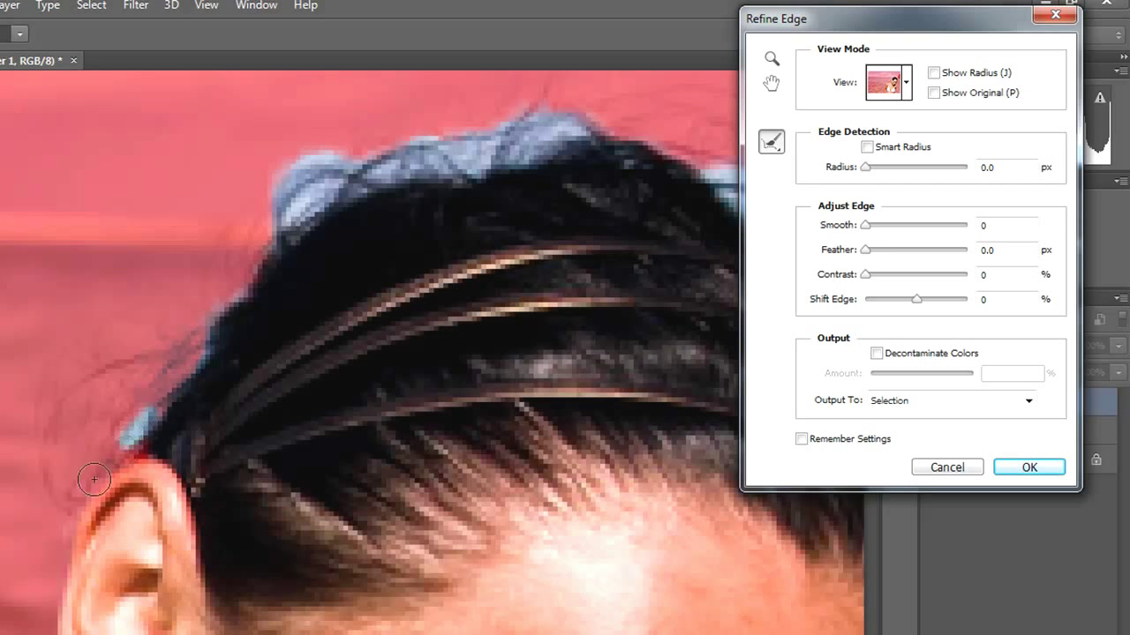
mouse_move(222, 327)
mouse_down()
mouse_move(196, 357)
mouse_move(214, 307)
mouse_move(285, 203)
mouse_up()
Step: Brush Refine Radius along the top hair edge, keeping the stray strands and reducing blue fringe
mouse_move(346, 152)
mouse_down()
mouse_move(282, 179)
mouse_move(289, 189)
mouse_move(250, 248)
mouse_up()
scroll(430, 131, up, 2)
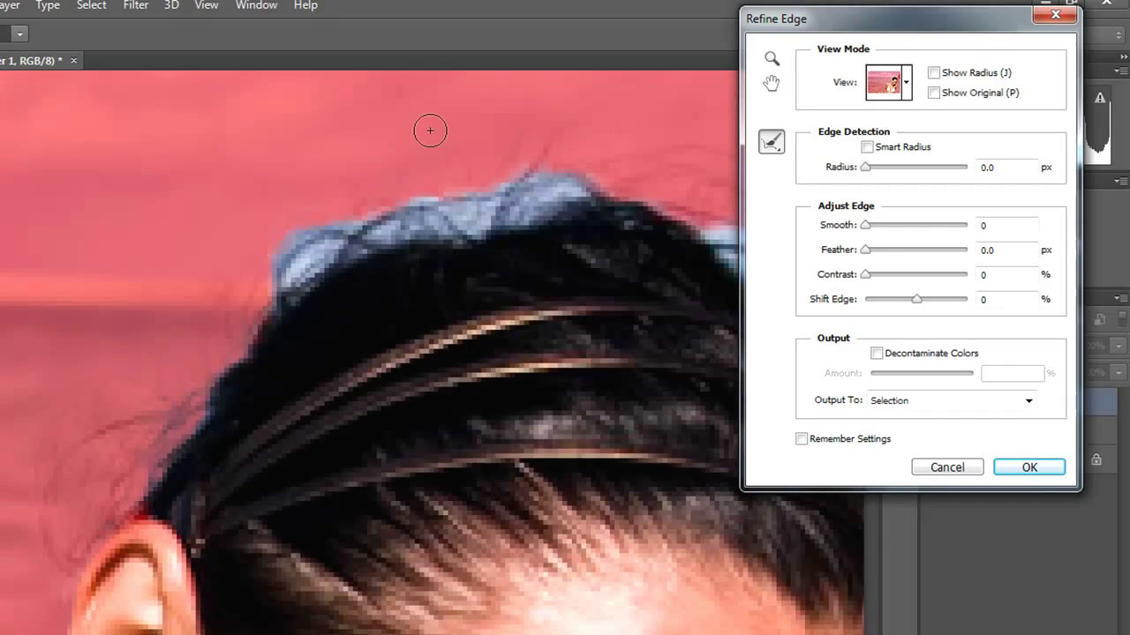
mouse_move(300, 240)
mouse_down()
mouse_move(326, 216)
mouse_move(284, 253)
mouse_move(283, 286)
mouse_up()
mouse_move(334, 242)
mouse_down()
mouse_move(372, 213)
mouse_move(421, 202)
mouse_up()
mouse_move(362, 240)
mouse_down()
mouse_move(319, 263)
mouse_move(298, 287)
mouse_move(308, 289)
mouse_move(295, 251)
mouse_up()
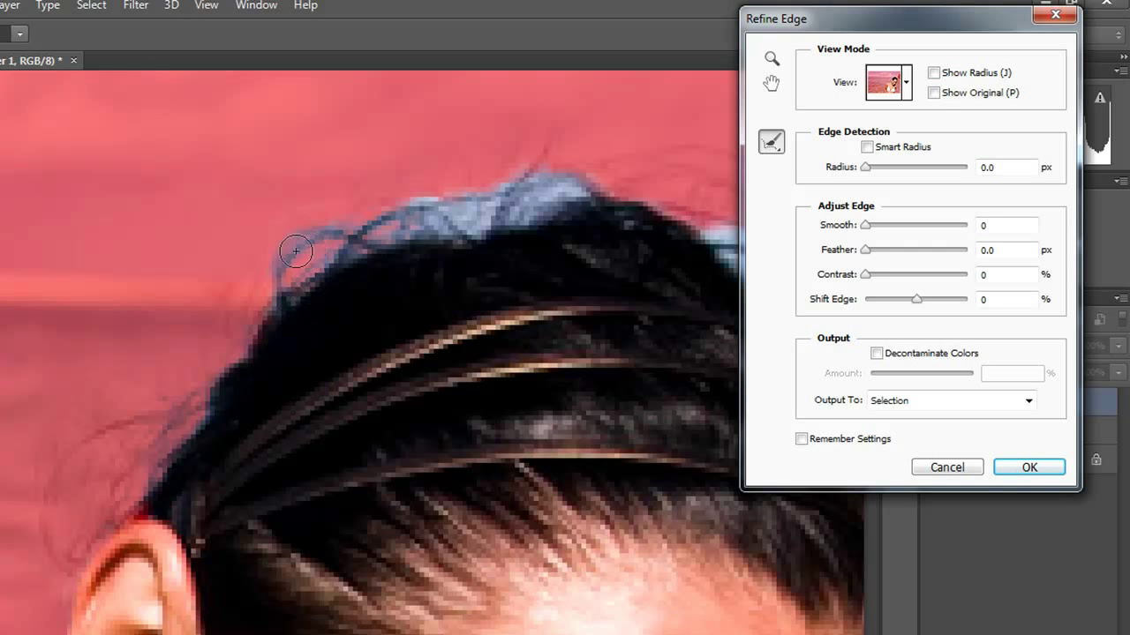
scroll(626, 167, up, 2)
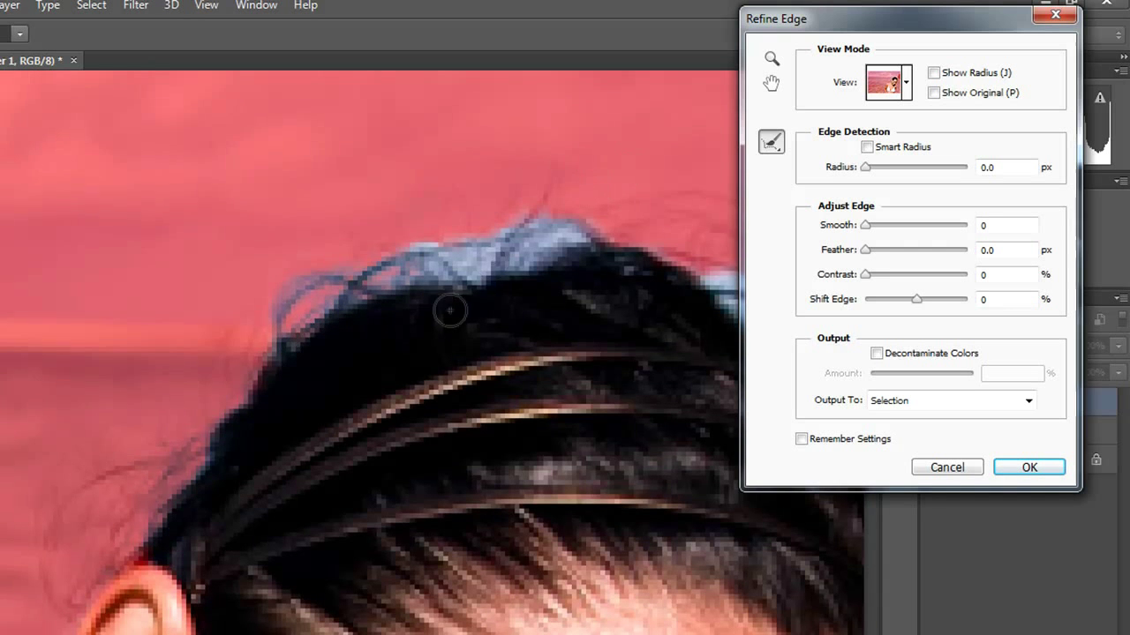
mouse_move(449, 258)
mouse_down()
mouse_move(413, 252)
mouse_move(417, 270)
mouse_move(403, 272)
mouse_move(447, 279)
mouse_move(538, 237)
mouse_move(520, 262)
mouse_move(545, 234)
mouse_move(574, 234)
mouse_move(550, 215)
mouse_move(528, 238)
mouse_move(494, 236)
mouse_move(446, 259)
mouse_move(530, 255)
mouse_move(517, 262)
mouse_move(590, 232)
mouse_up()
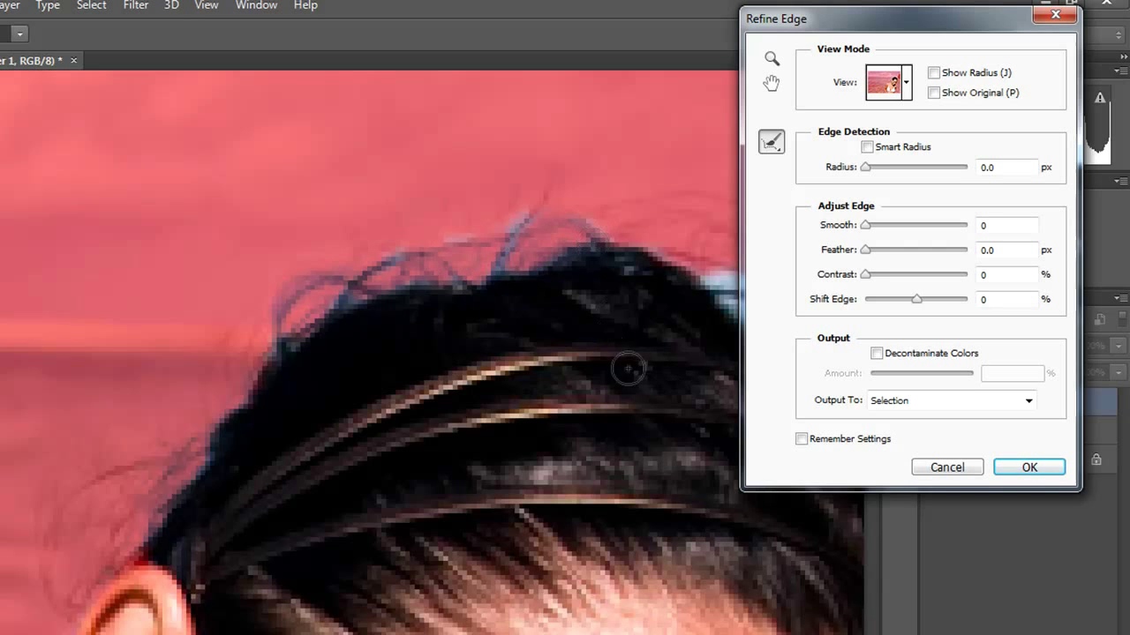
drag(530, 208, 494, 265)
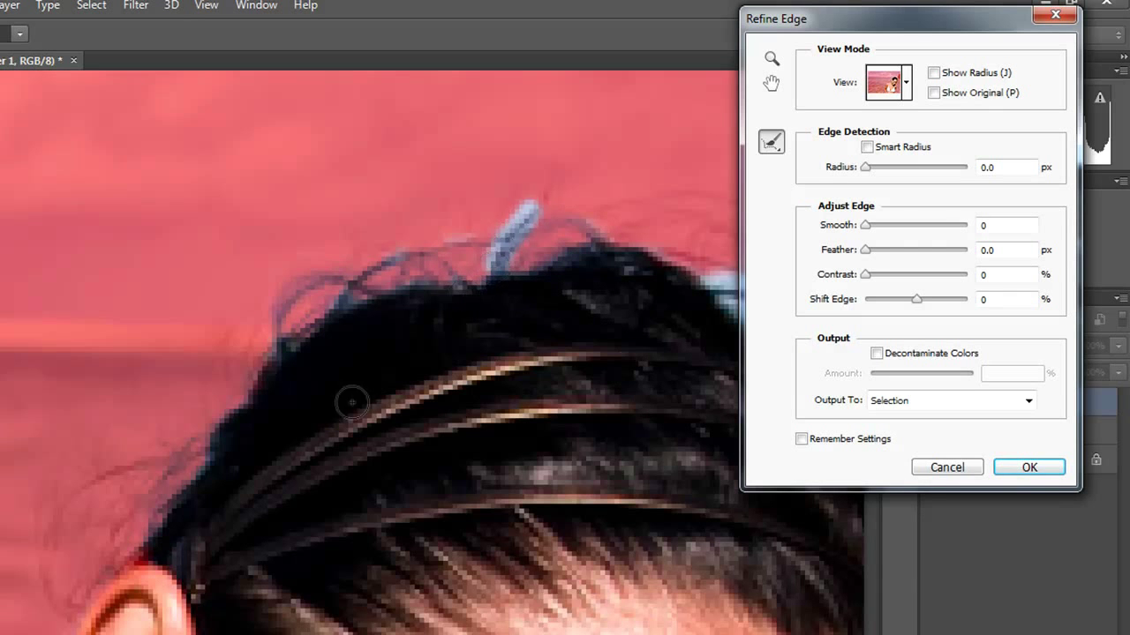
Step: Paint Refine Radius along the right-side hair edge, stray strands and top of the hair
scroll(389, 353, right, 5)
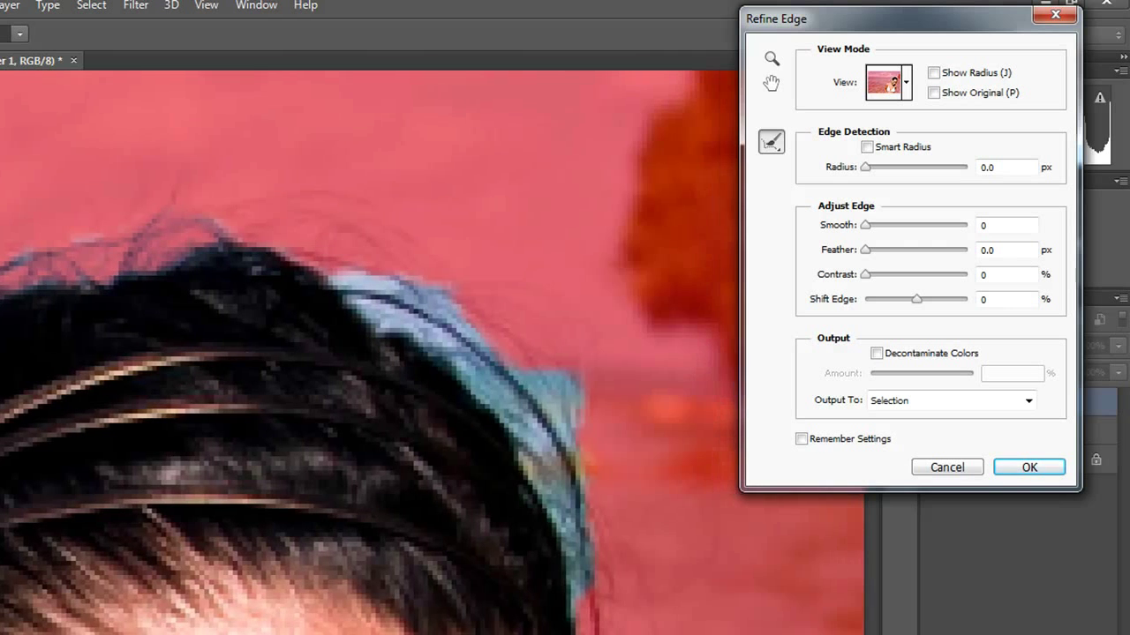
mouse_move(348, 278)
mouse_down()
mouse_move(424, 291)
mouse_move(478, 324)
mouse_move(458, 282)
mouse_move(419, 287)
mouse_move(575, 413)
mouse_move(578, 378)
mouse_up()
drag(467, 351, 465, 333)
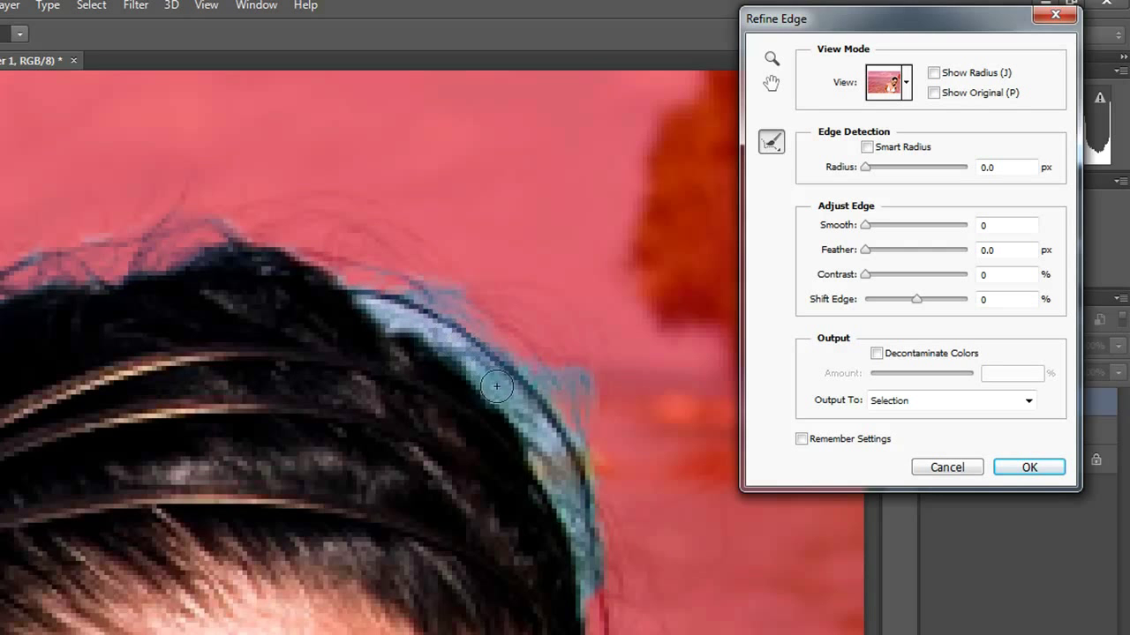
mouse_move(538, 428)
mouse_down()
mouse_move(586, 459)
mouse_move(534, 378)
mouse_up()
mouse_move(468, 357)
mouse_down()
mouse_move(544, 438)
mouse_move(594, 591)
mouse_up()
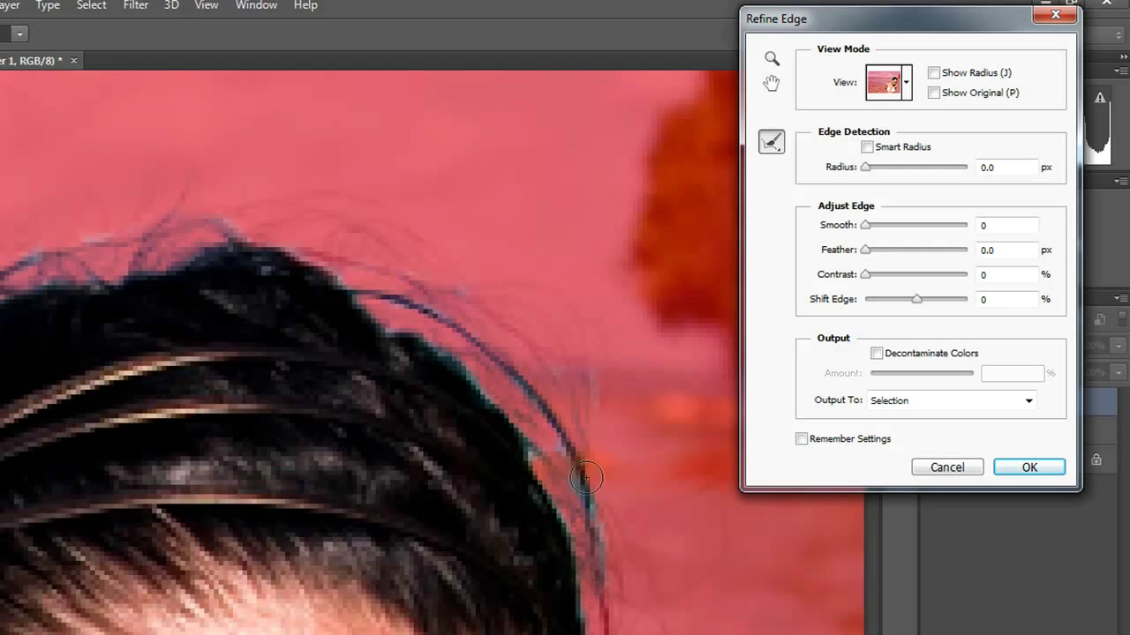
mouse_move(454, 350)
mouse_down()
mouse_move(502, 406)
mouse_move(537, 504)
mouse_up()
click(454, 285)
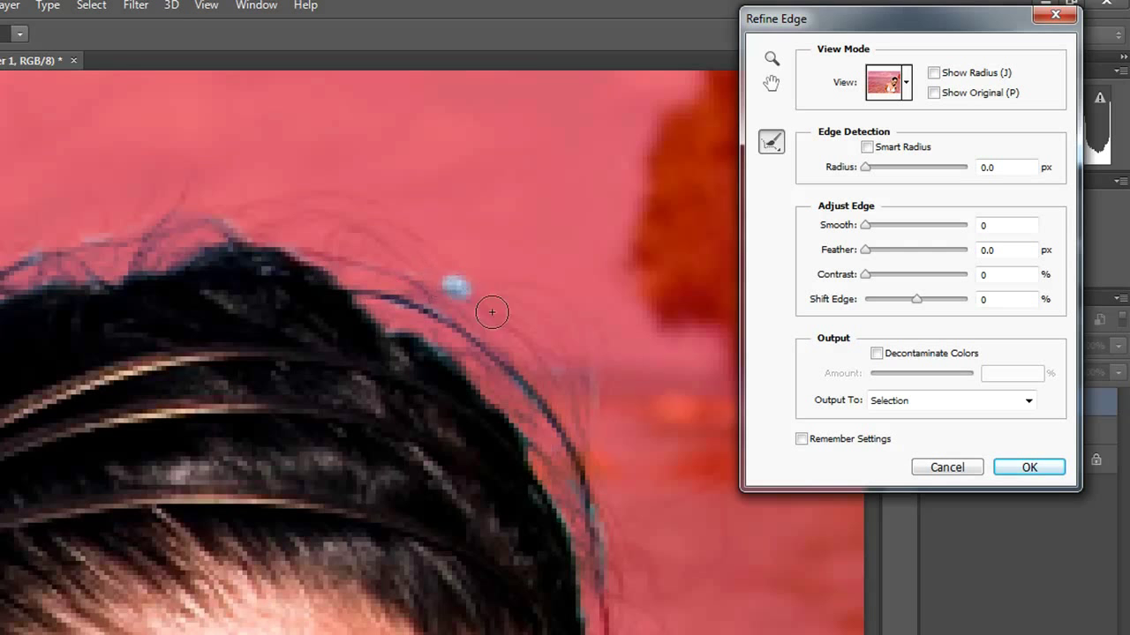
scroll(585, 439, down, 2)
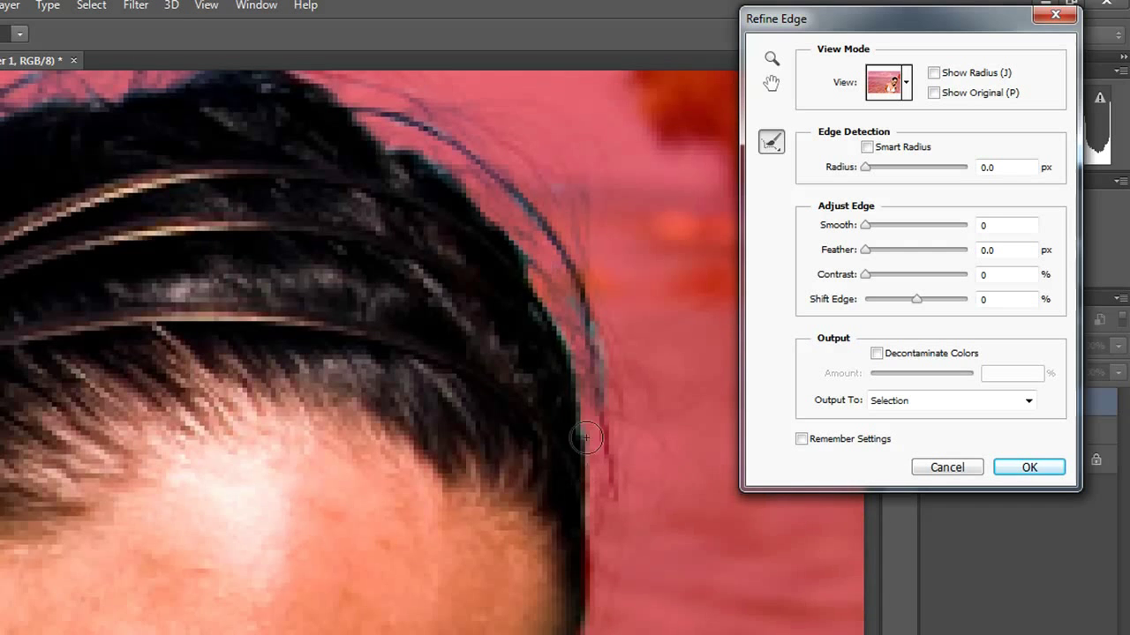
click(587, 422)
drag(536, 276, 609, 349)
scroll(361, 243, up, 1)
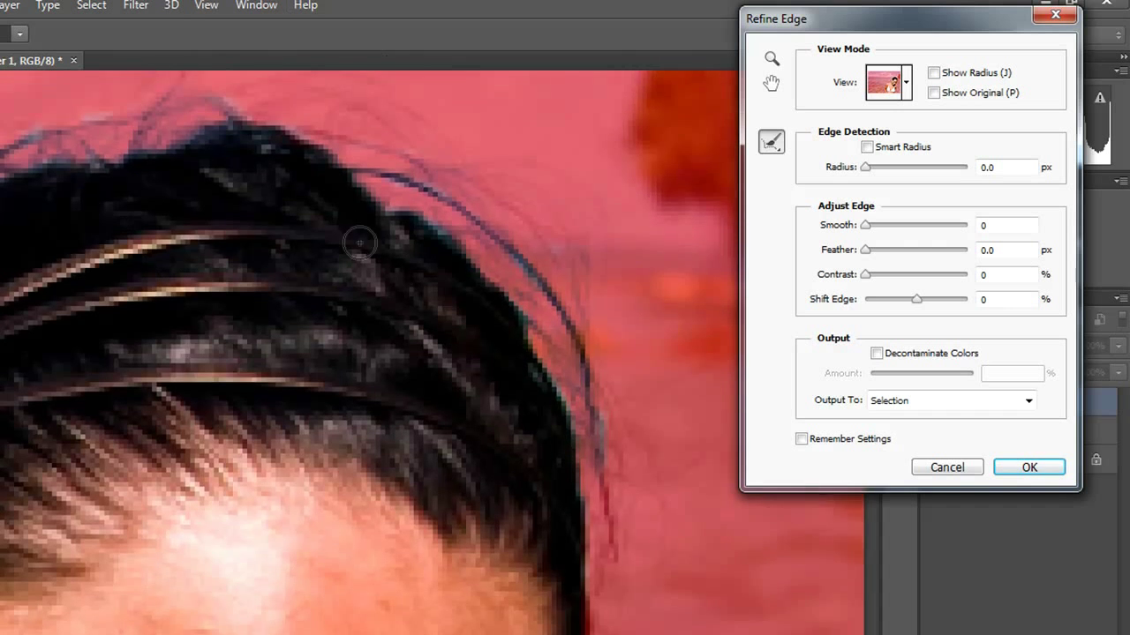
scroll(360, 243, up, 1)
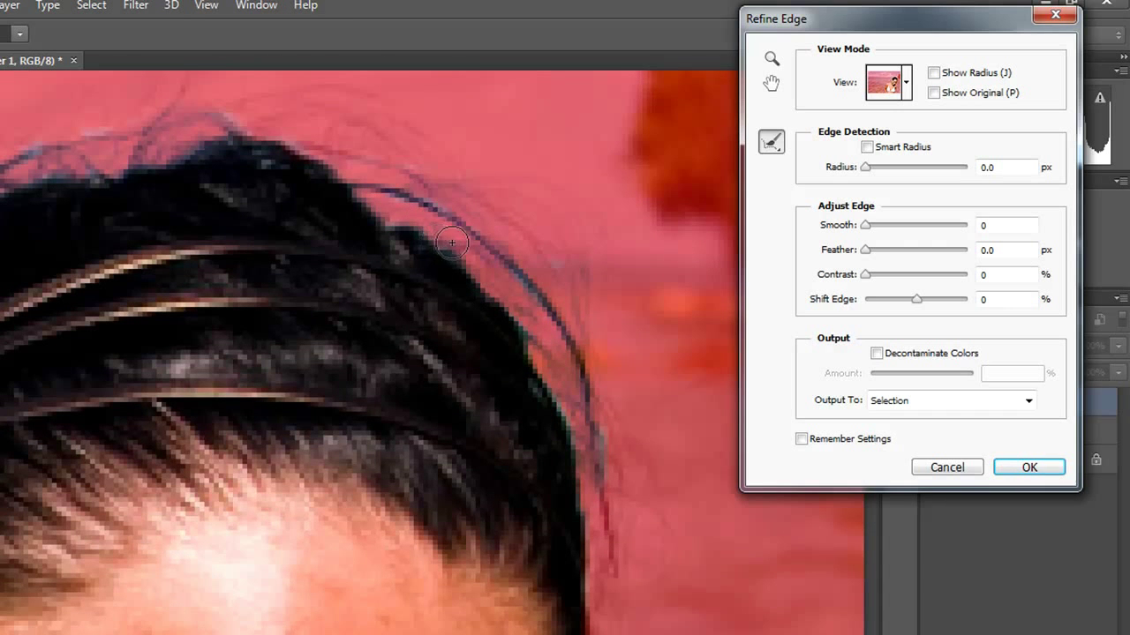
drag(418, 186, 452, 215)
mouse_move(214, 110)
mouse_down()
mouse_move(263, 153)
mouse_move(295, 143)
mouse_up()
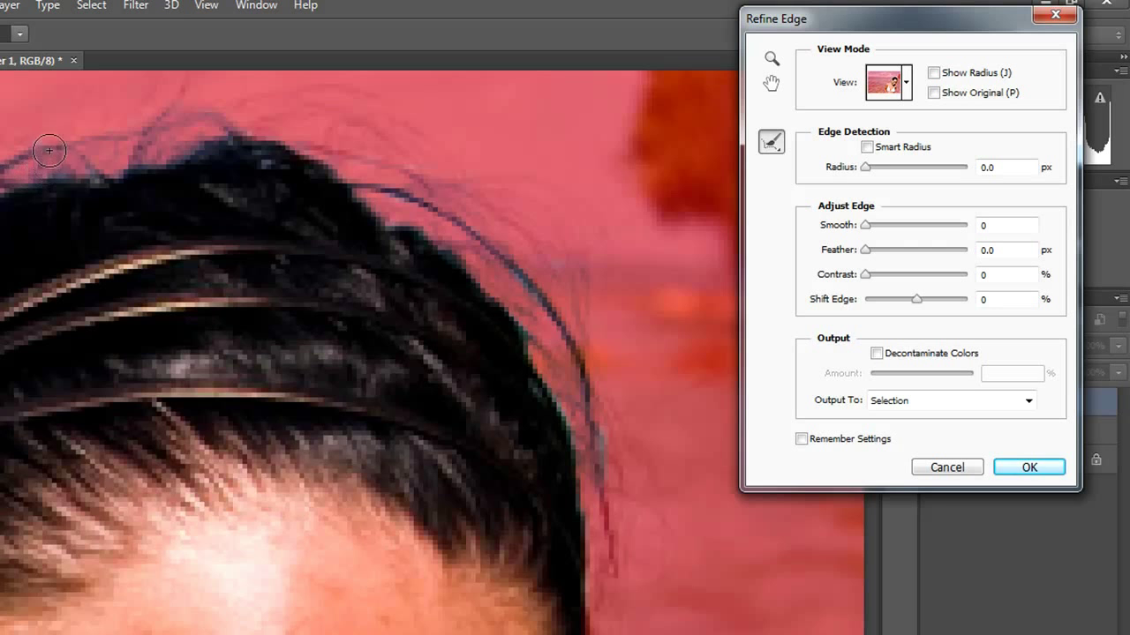
Step: Refine the edge beside the forehead, eye and temple, then down the cheek, jaw and chin
scroll(169, 109, down, 2)
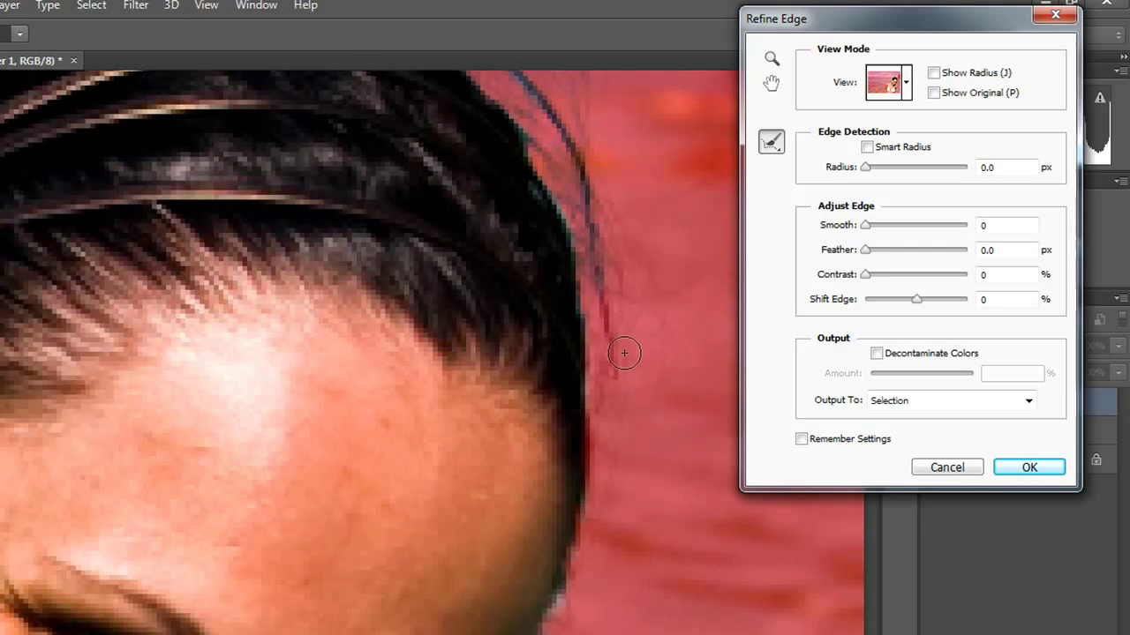
scroll(609, 388, down, 1)
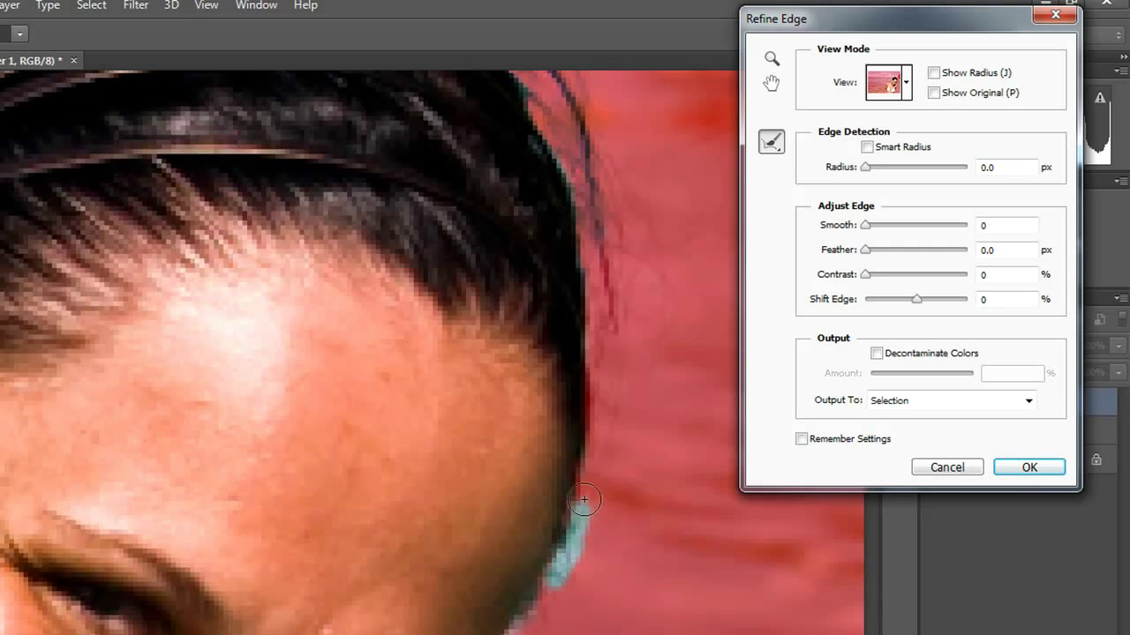
scroll(578, 503, down, 2)
mouse_move(571, 487)
mouse_down()
mouse_move(511, 584)
mouse_move(504, 628)
mouse_up()
scroll(501, 618, down, 4)
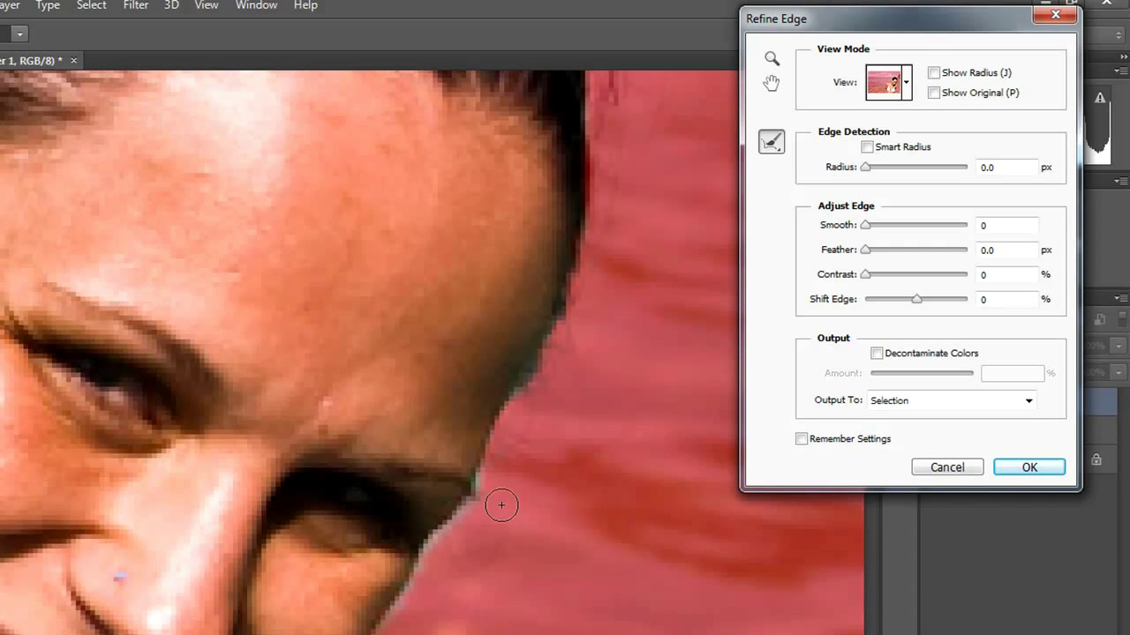
drag(494, 458, 397, 627)
scroll(710, 383, down, 2)
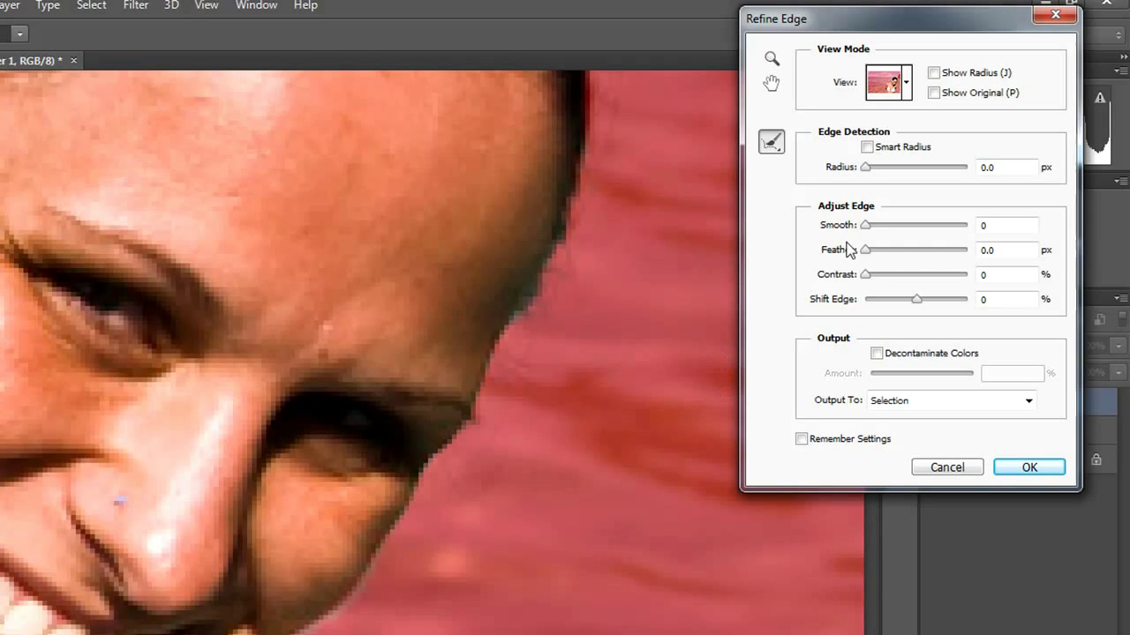
scroll(560, 494, down, 5)
drag(541, 129, 498, 164)
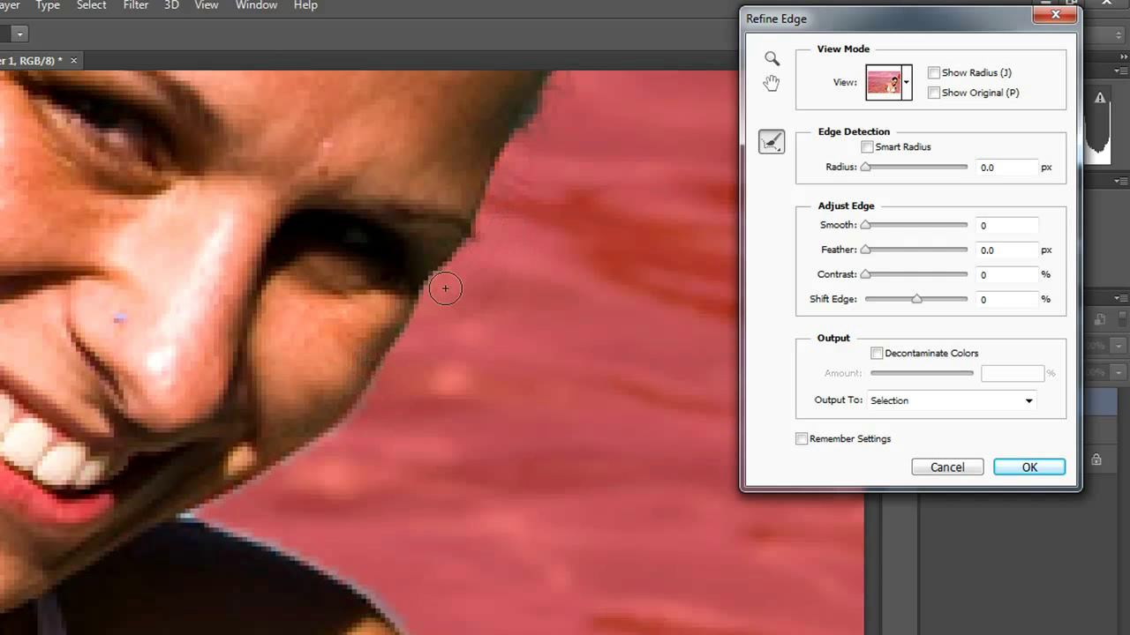
mouse_move(393, 360)
mouse_down()
mouse_move(347, 427)
mouse_move(246, 501)
mouse_move(330, 427)
mouse_up()
mouse_move(196, 516)
mouse_down()
mouse_move(237, 501)
mouse_move(188, 515)
mouse_move(179, 529)
mouse_move(217, 521)
mouse_move(333, 562)
mouse_move(401, 619)
mouse_up()
Step: Refine the edge along the woman's shoulder
scroll(543, 616, down, 5)
mouse_move(400, 374)
mouse_down()
mouse_move(454, 474)
mouse_move(466, 529)
mouse_up()
scroll(462, 512, down, 4)
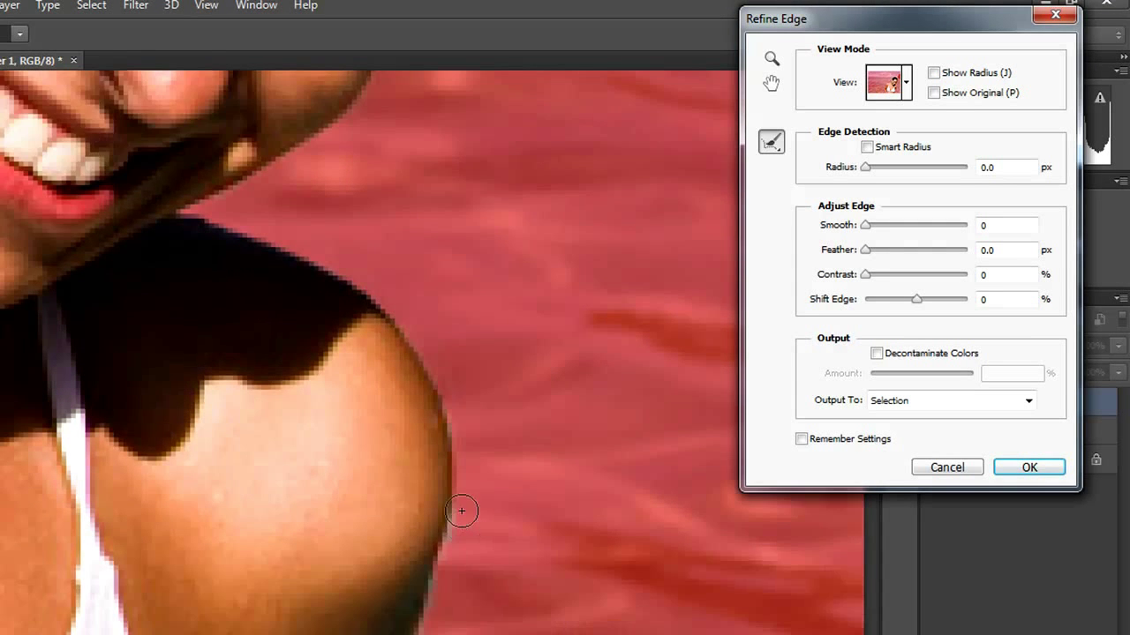
mouse_move(458, 349)
mouse_down()
mouse_move(444, 468)
mouse_move(412, 576)
mouse_up()
scroll(454, 398, down, 2)
scroll(453, 399, down, 3)
drag(399, 375, 326, 534)
scroll(327, 529, down, 3)
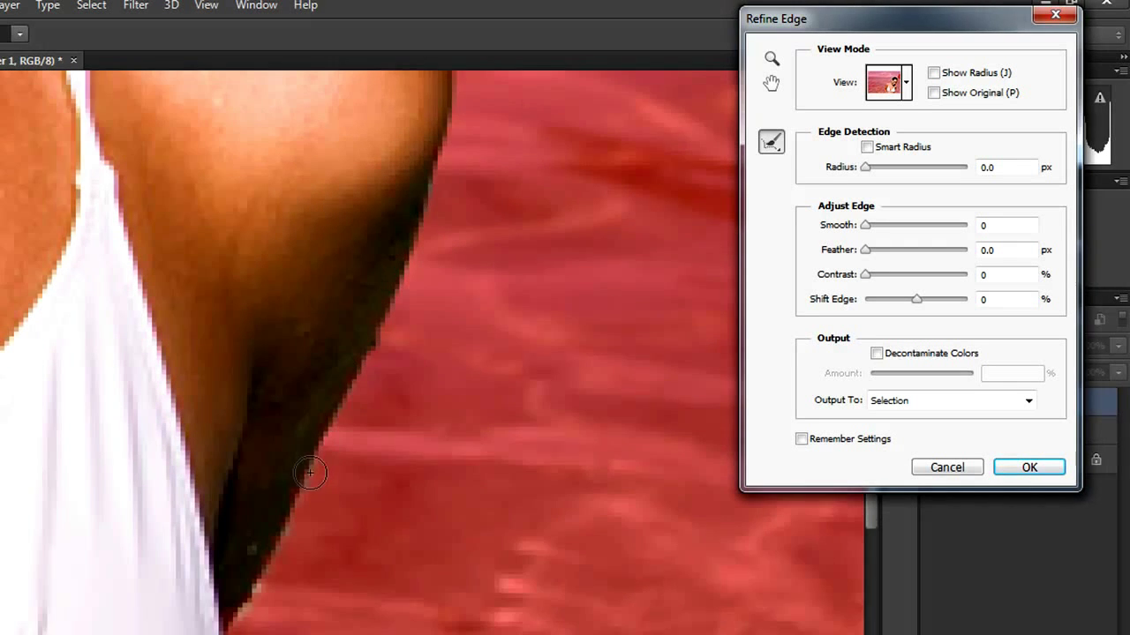
Step: Refine the arm's outer edge and the edges around and below the white top
drag(369, 276, 241, 535)
scroll(308, 479, down, 3)
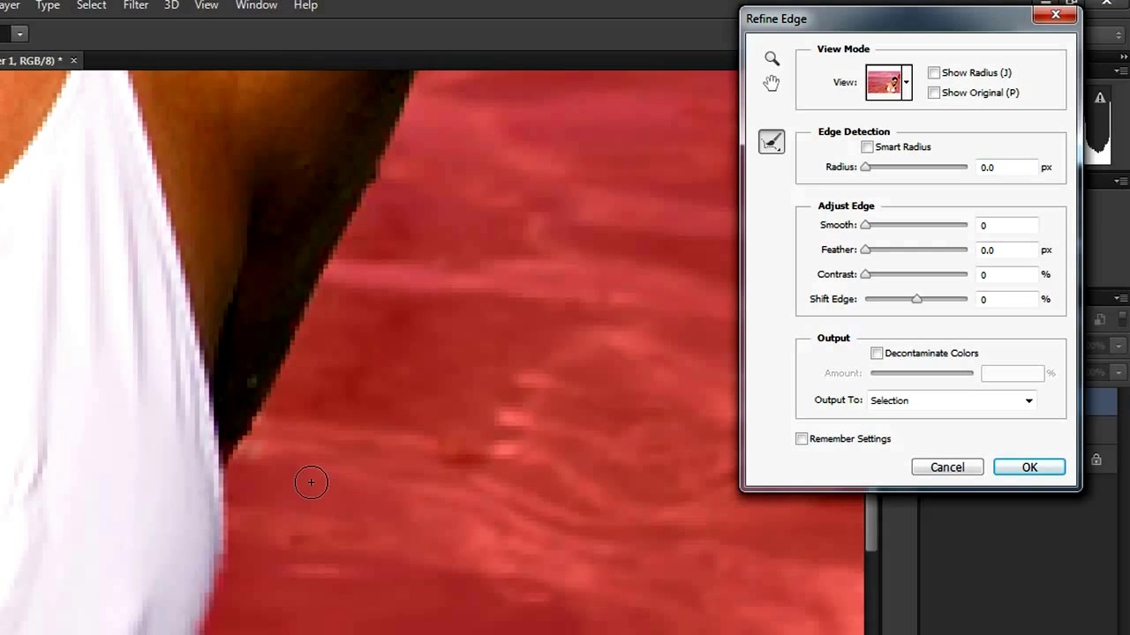
scroll(283, 442, down, 3)
drag(232, 316, 229, 446)
scroll(238, 304, down, 3)
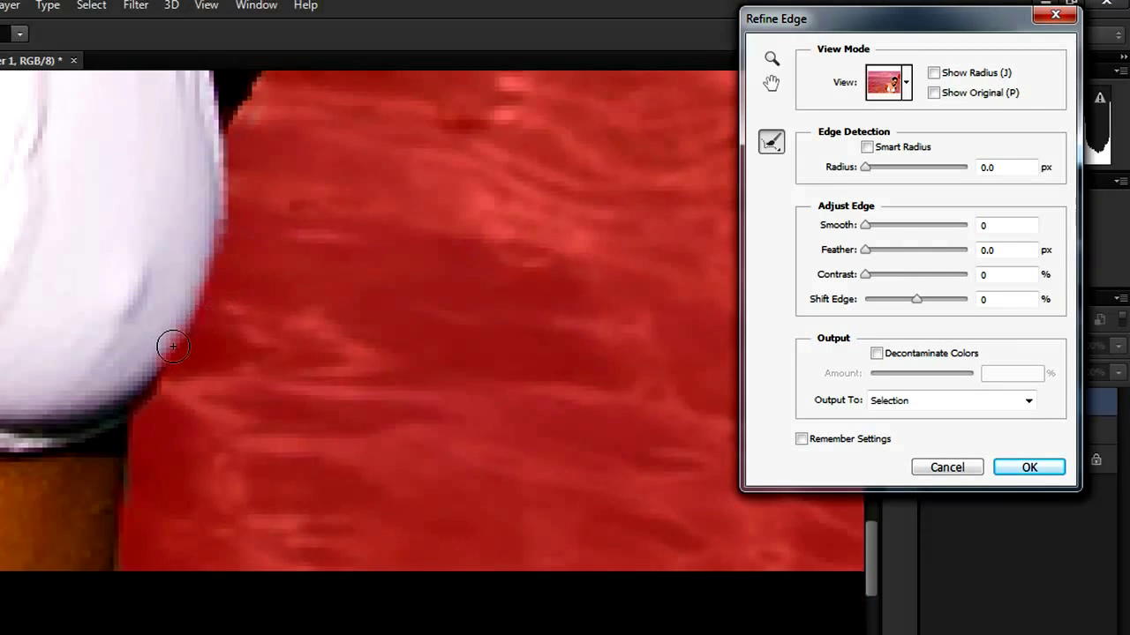
mouse_move(162, 402)
mouse_down()
mouse_move(215, 267)
mouse_move(217, 197)
mouse_up()
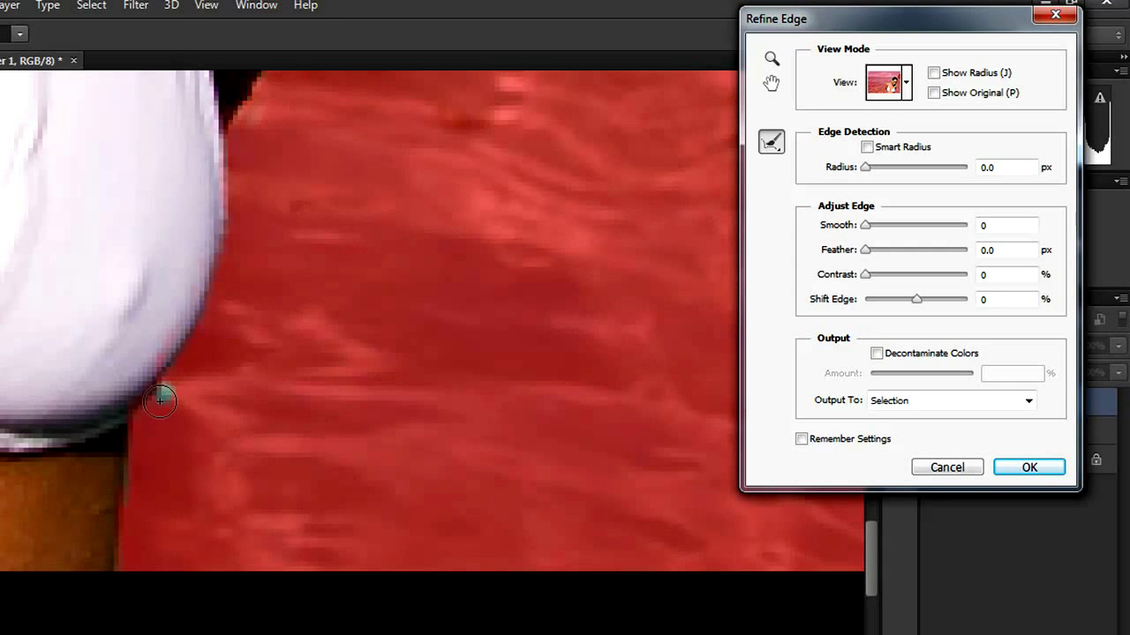
mouse_move(166, 389)
mouse_down()
mouse_move(140, 428)
mouse_move(123, 583)
mouse_up()
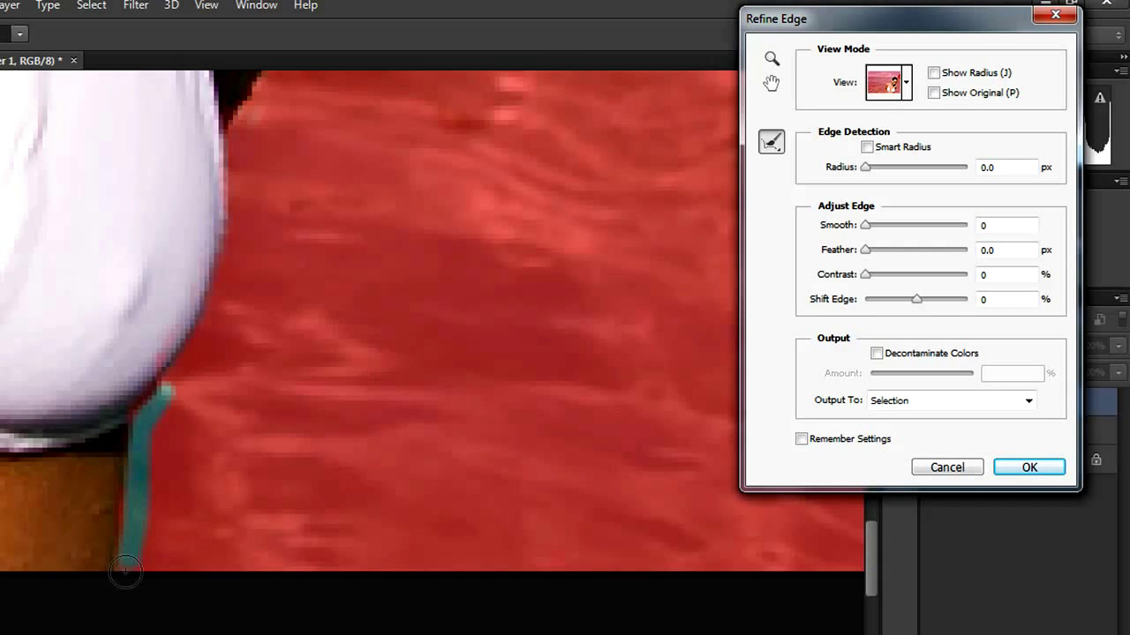
scroll(177, 265, up, 3)
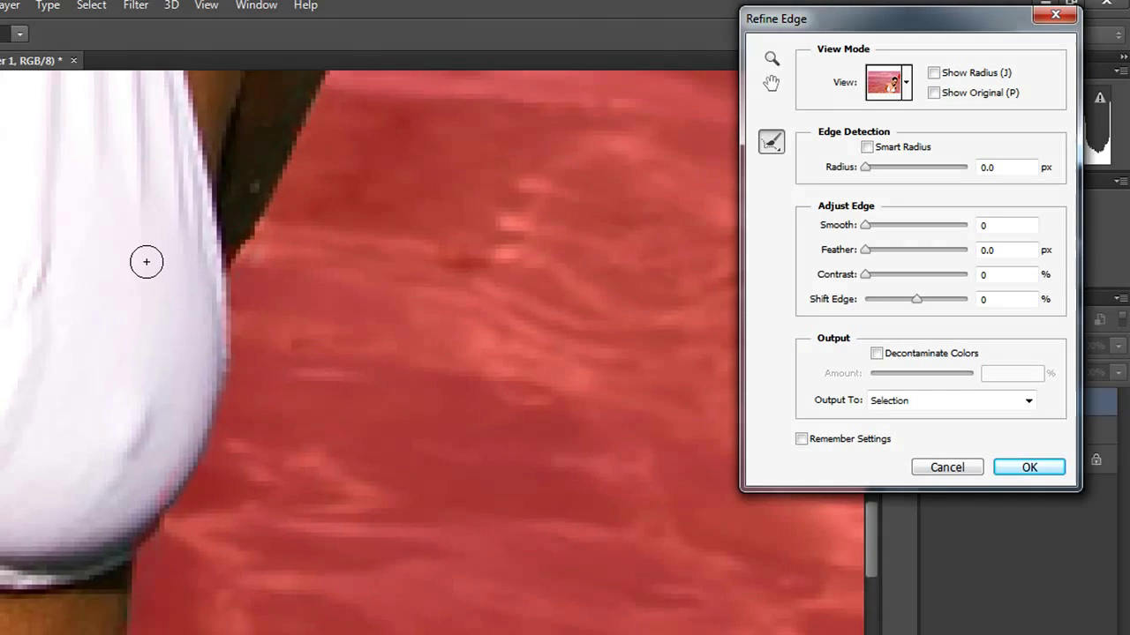
scroll(144, 260, down, 6)
Step: Zoom into the hairline and brush Refine Radius along the hair's top edge
scroll(124, 281, up, 4)
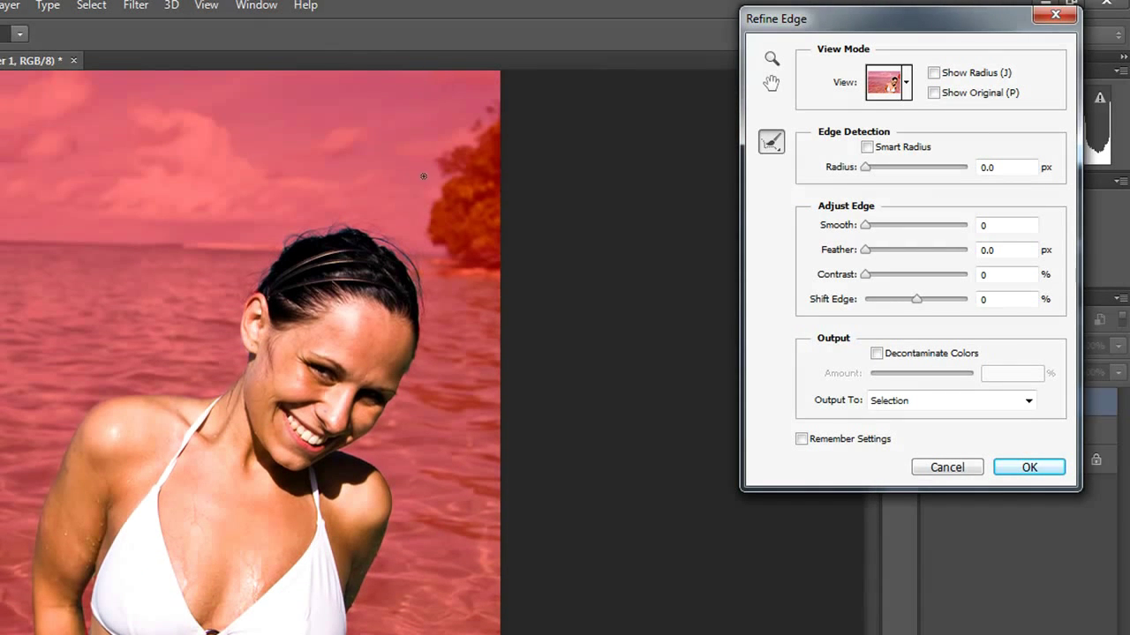
scroll(397, 271, up, 4)
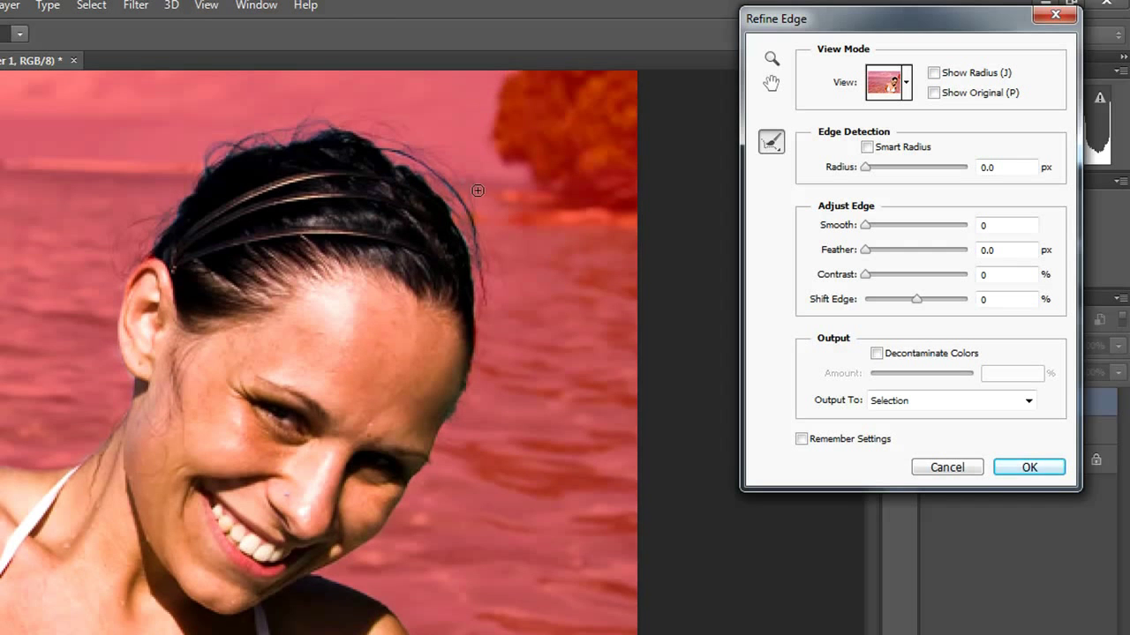
scroll(484, 207, up, 3)
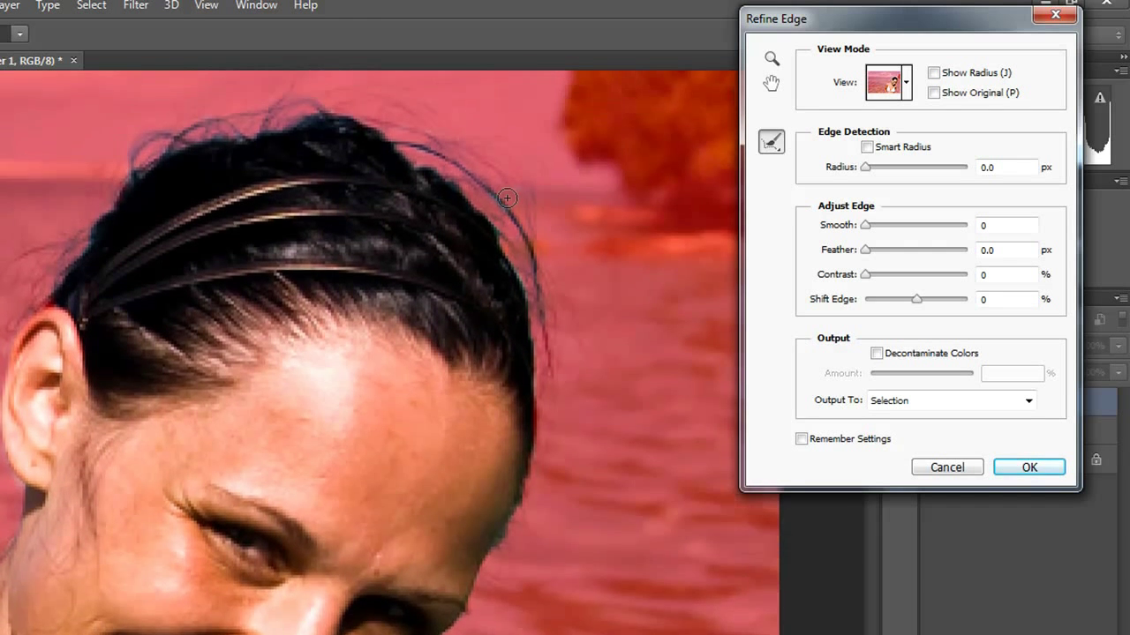
scroll(509, 197, up, 1)
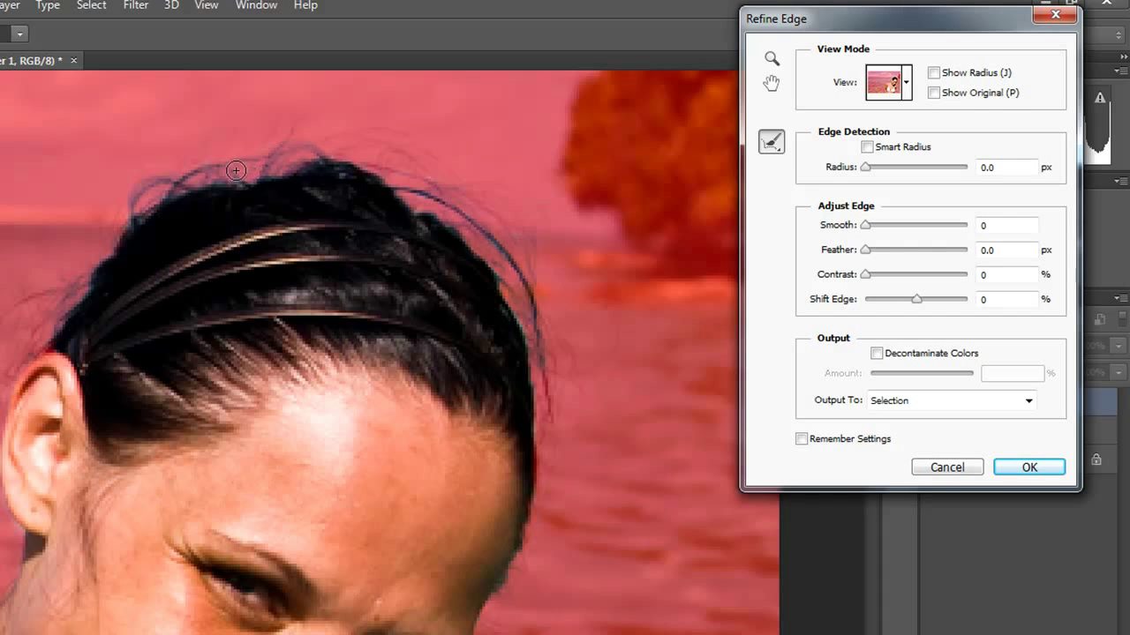
mouse_move(230, 178)
mouse_down()
mouse_move(189, 183)
mouse_move(219, 178)
mouse_move(162, 196)
mouse_up()
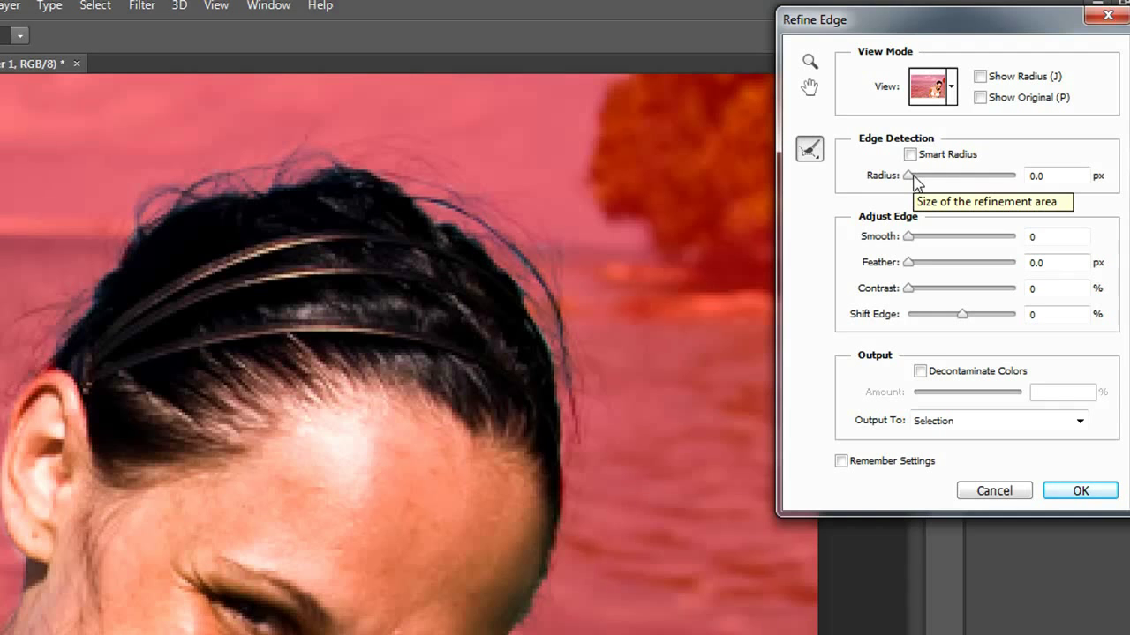
Step: Switch the Refine Edge view to Black & White
drag(914, 178, 892, 182)
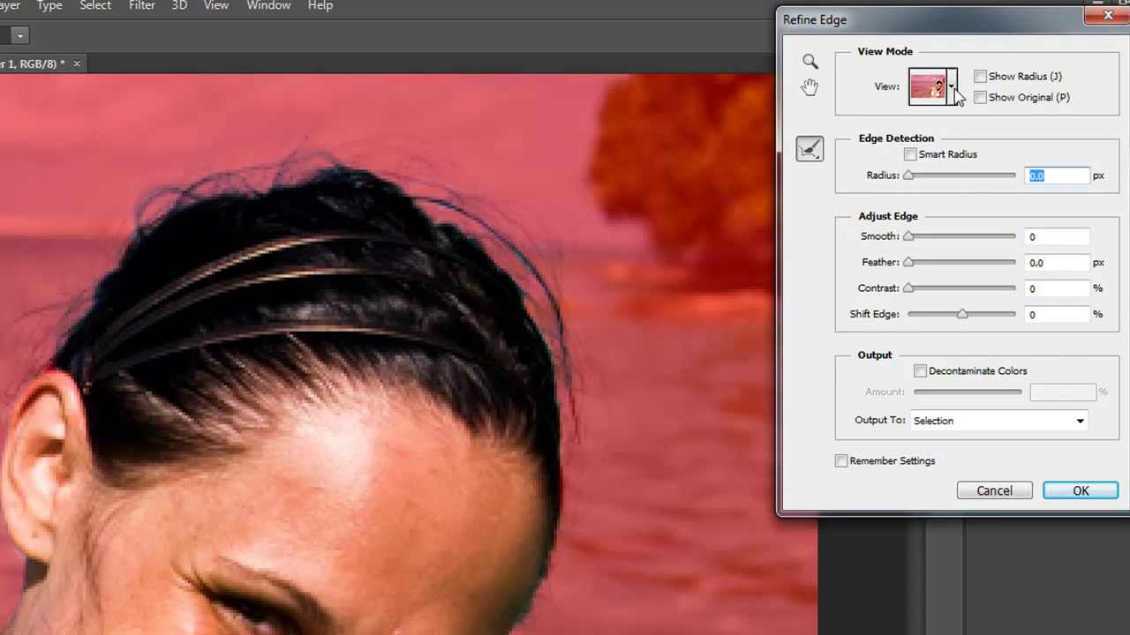
click(952, 87)
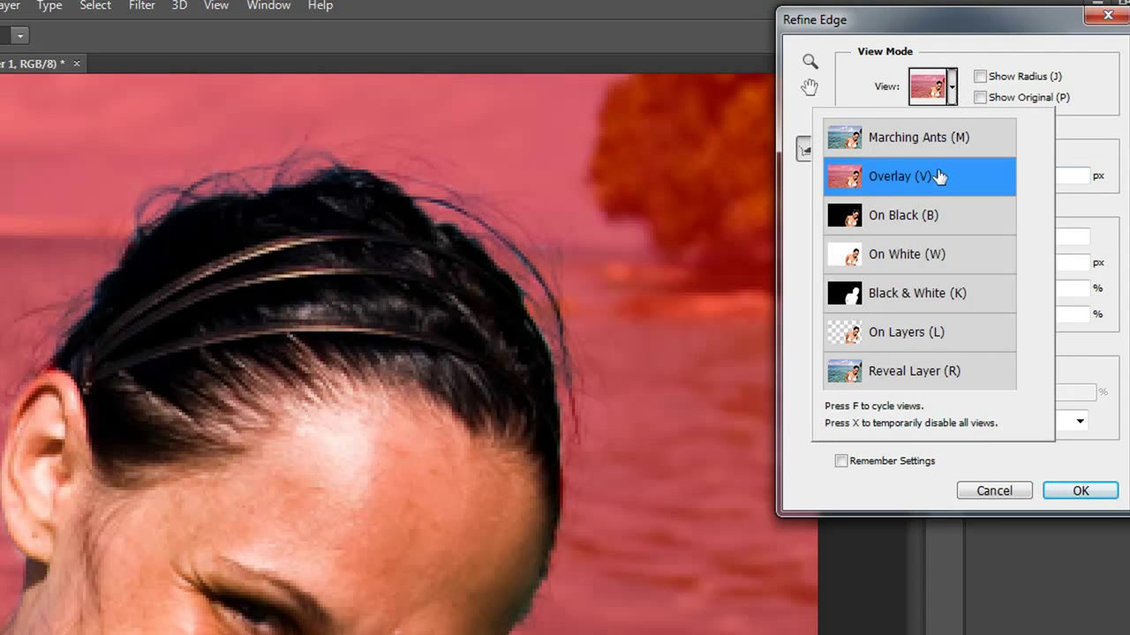
click(902, 295)
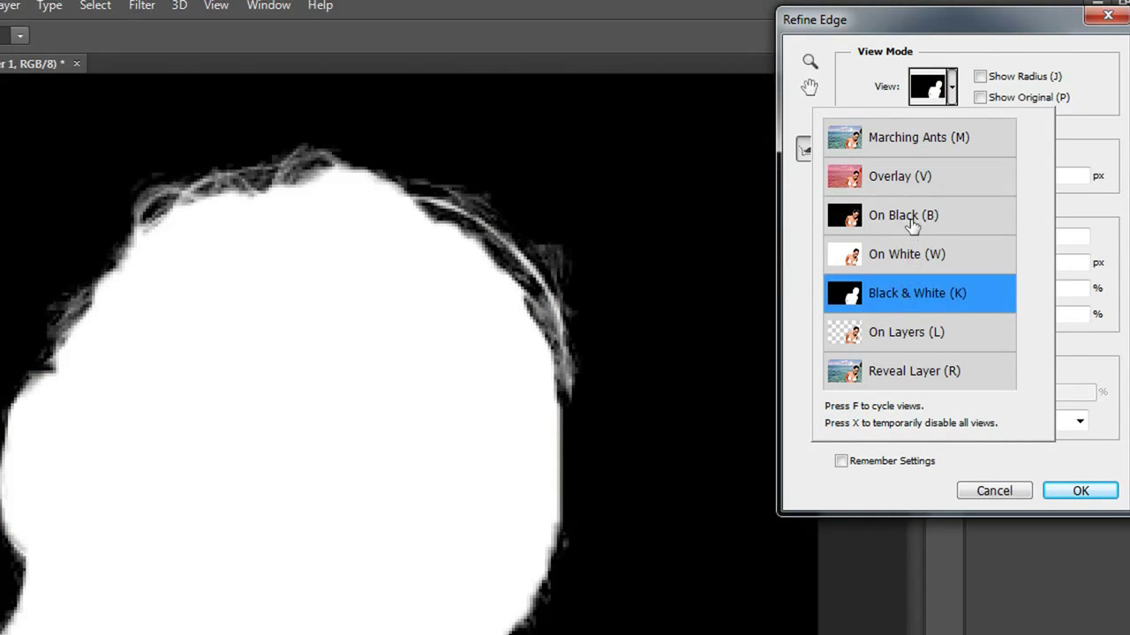
click(1113, 84)
Step: Test Radius, Smooth and Feather values on the mask, returning them to 0
drag(908, 176, 979, 178)
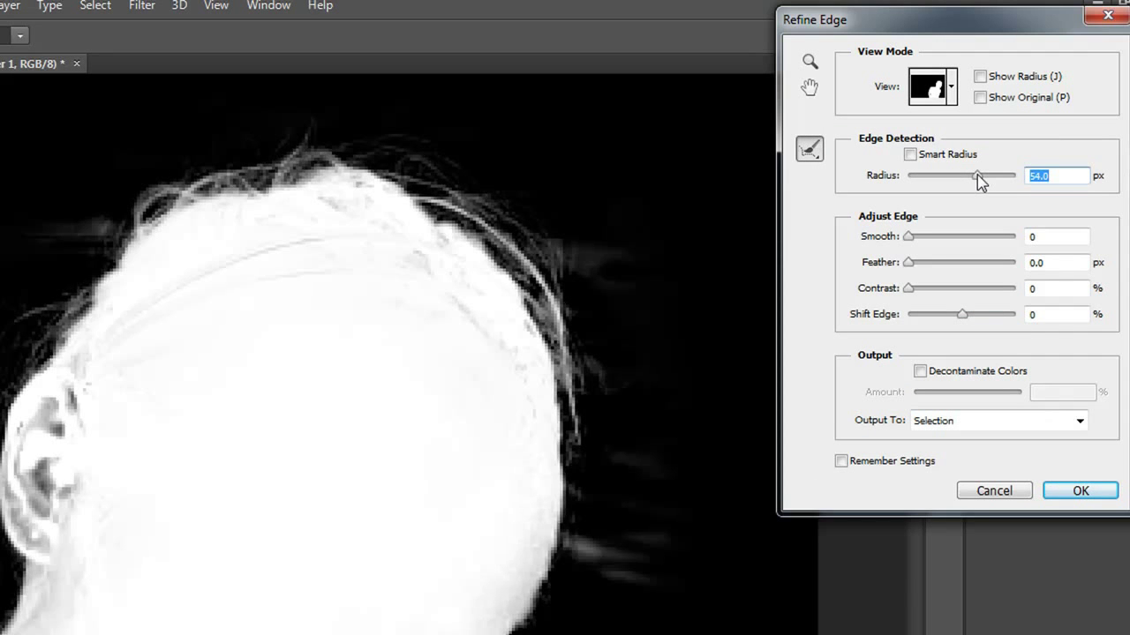
drag(980, 179, 781, 159)
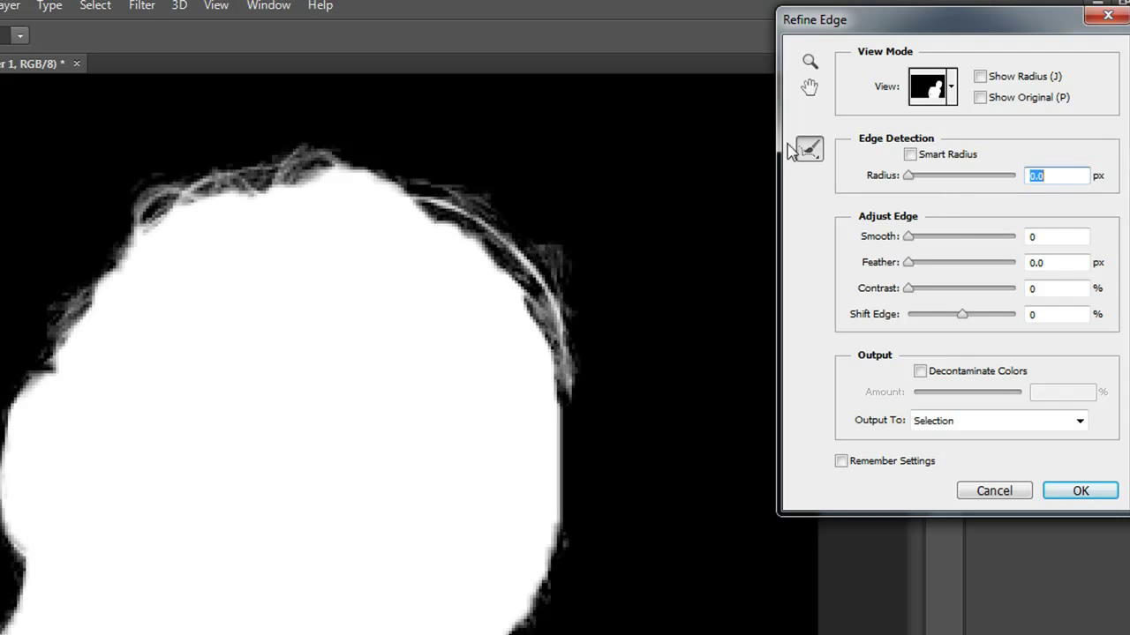
click(910, 239)
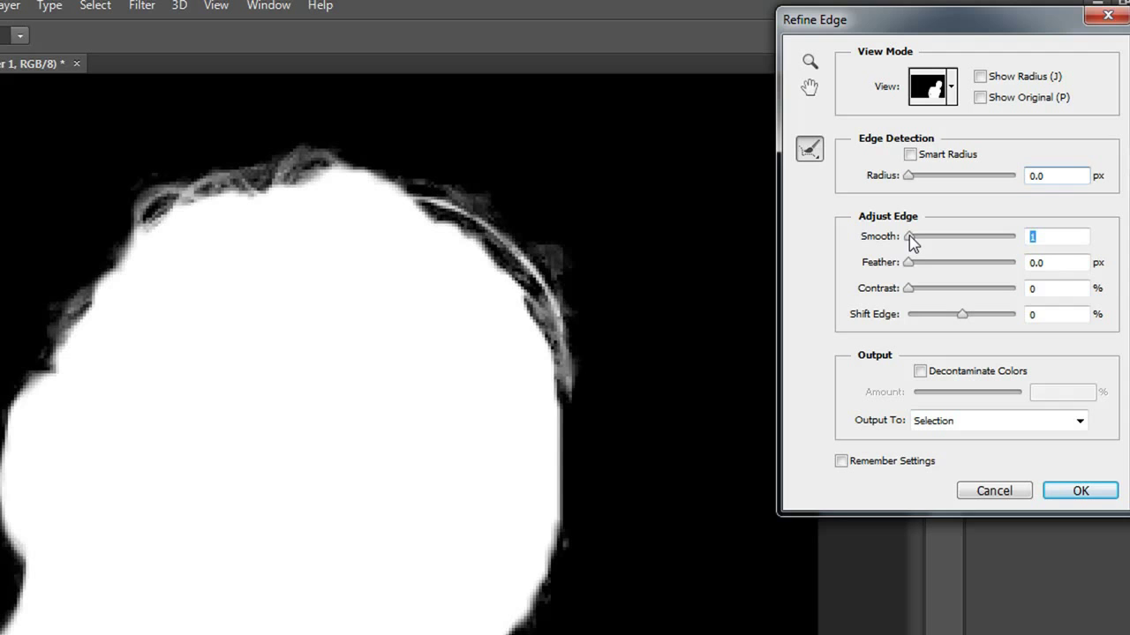
drag(911, 243, 942, 243)
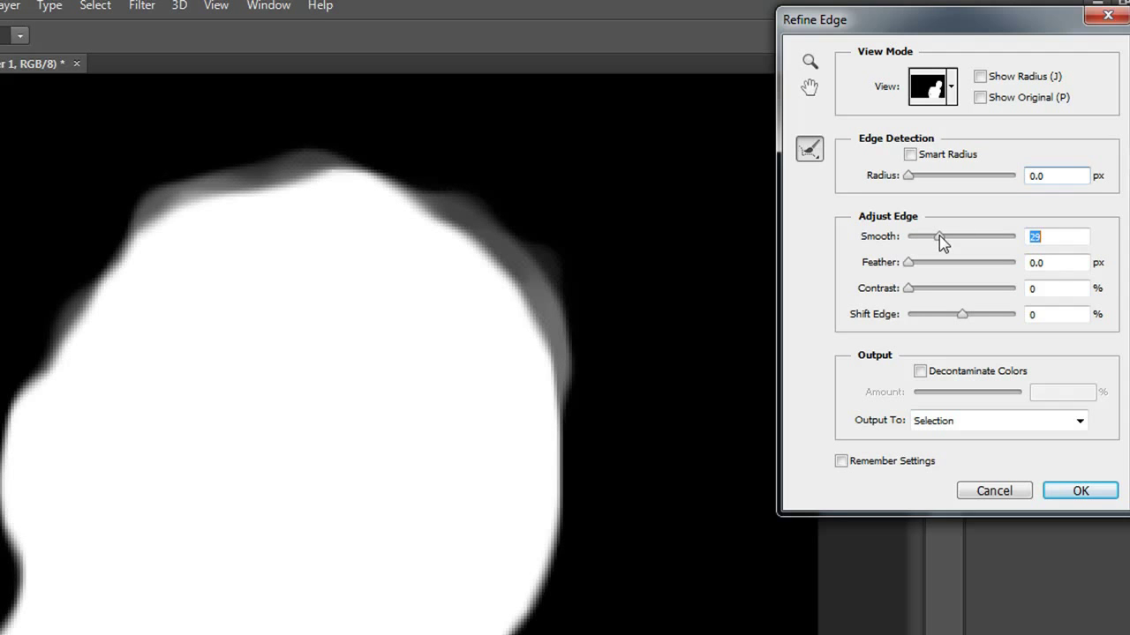
drag(942, 244, 901, 245)
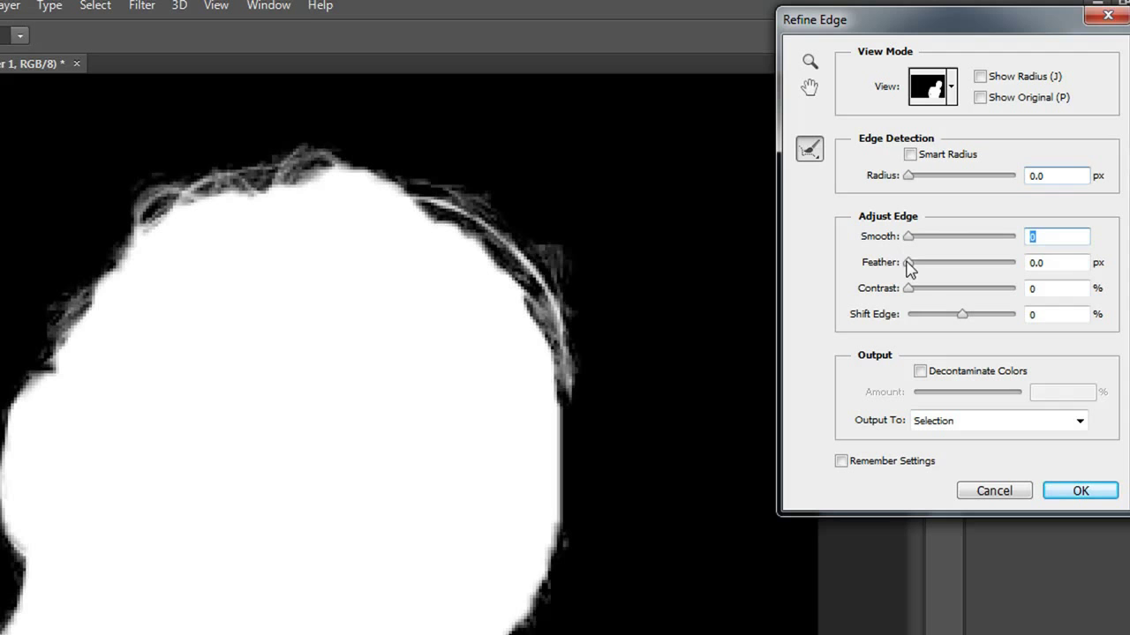
drag(909, 263, 908, 298)
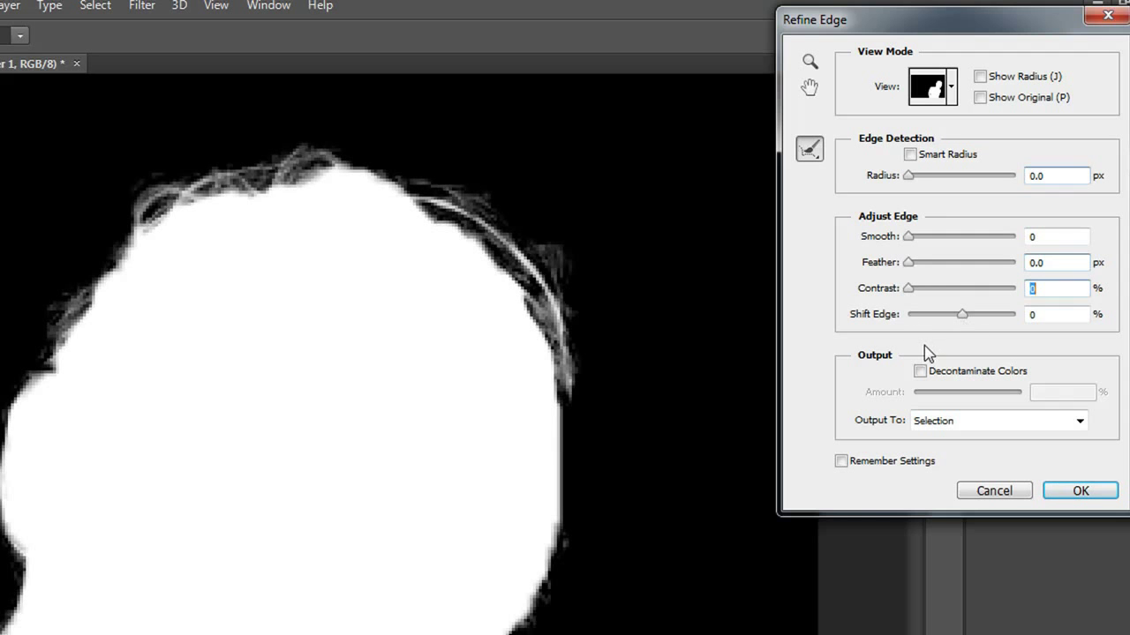
Step: Set the view back to Overlay, zoom in on the hairline, and leave Contrast at 0
click(952, 88)
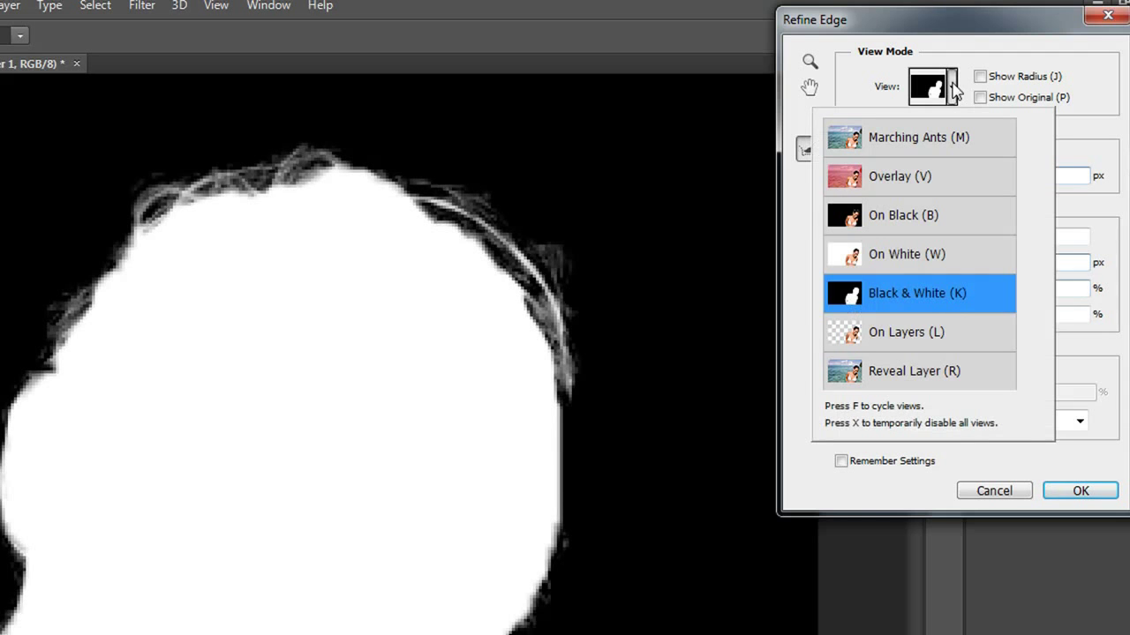
click(904, 185)
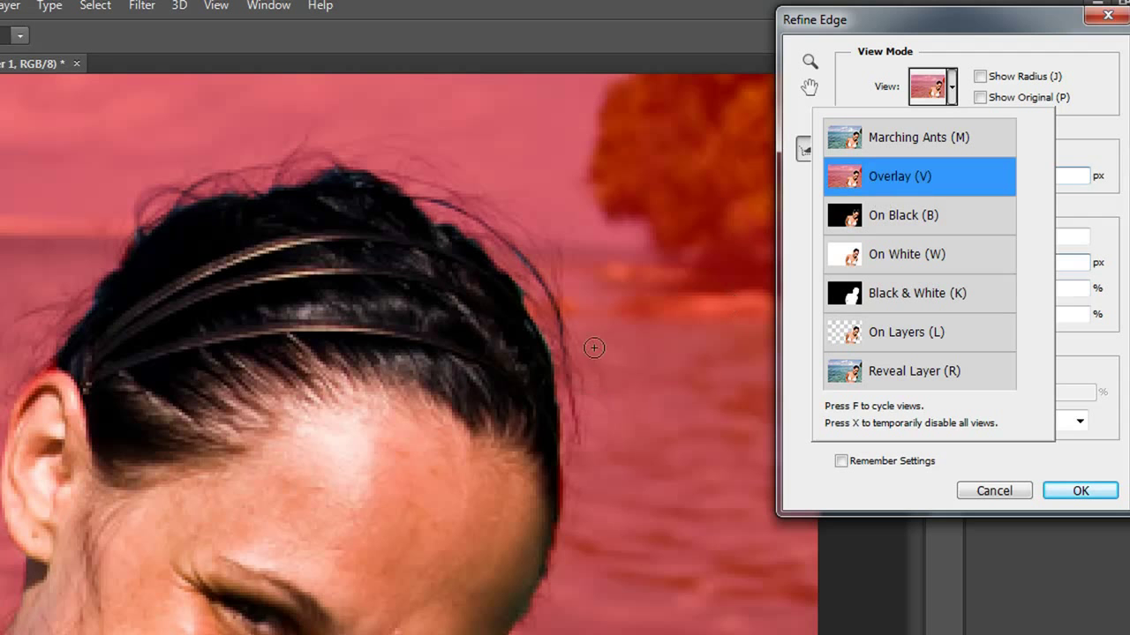
click(1111, 447)
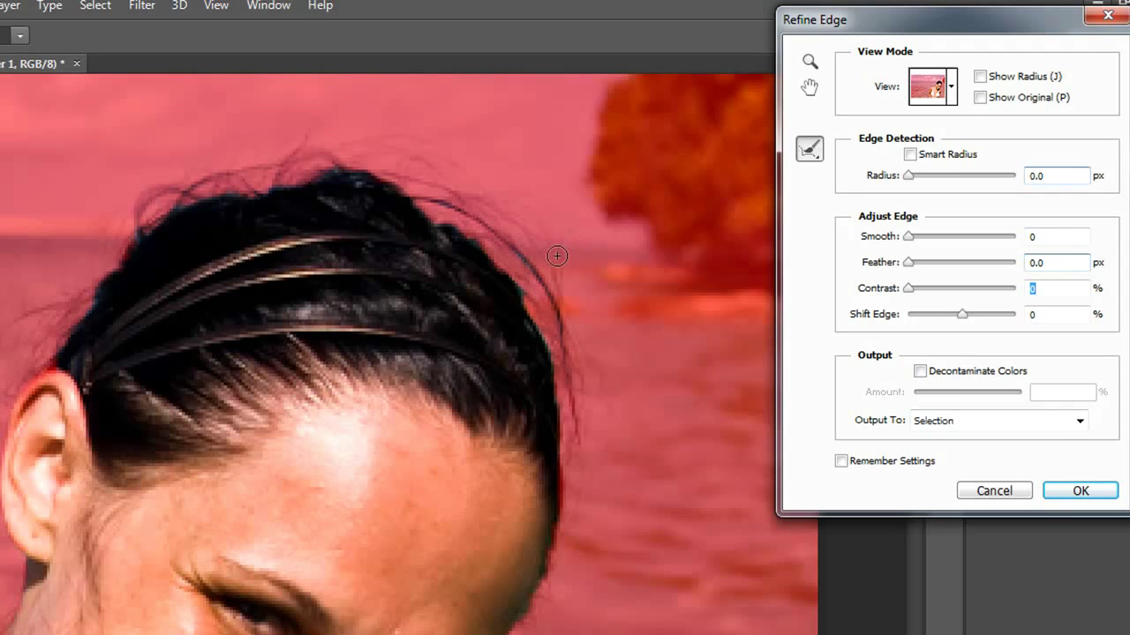
key(ctrl+plus)
key(Up)
key(Up)
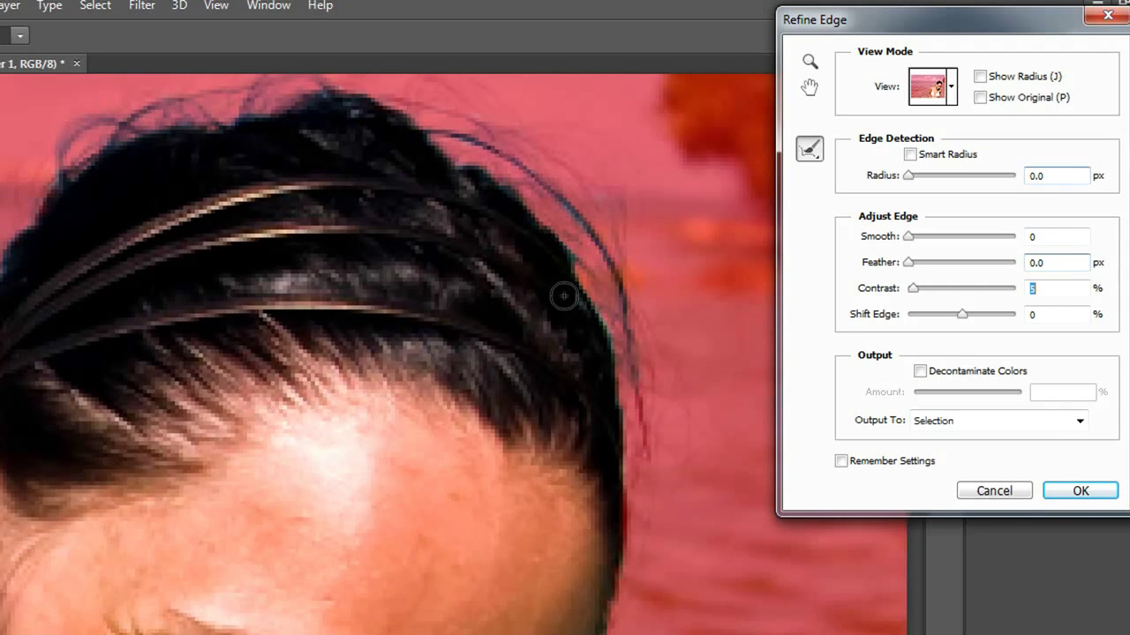
key(Down)
key(Down)
key(Down)
key(Down)
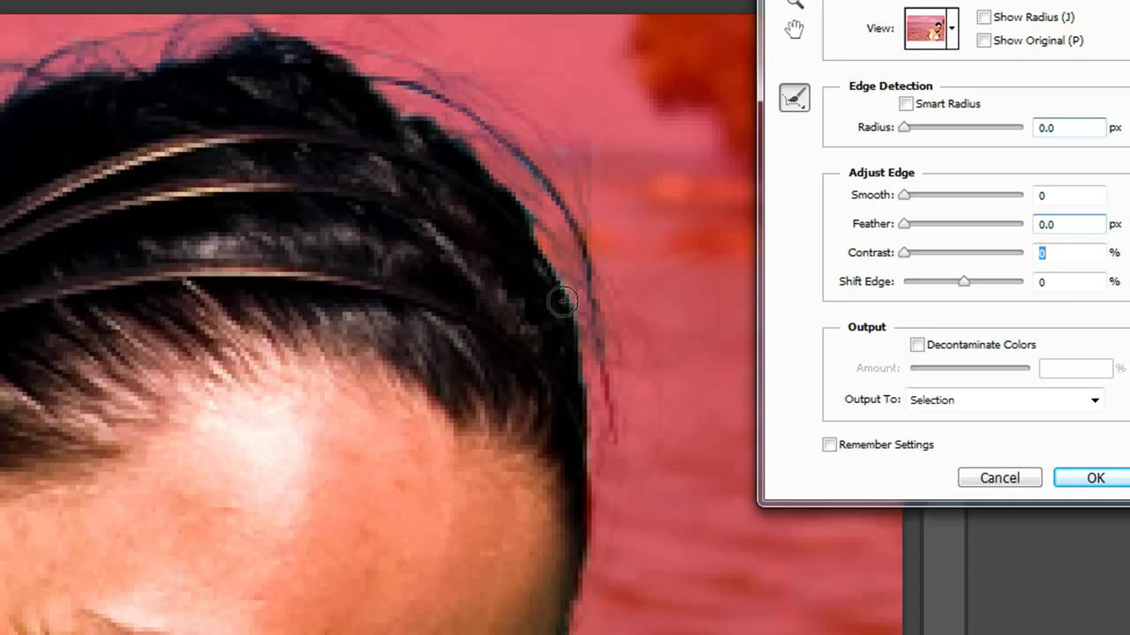
Step: Enable Decontaminate Colors at 64% with output set to New Layer with Layer Mask
click(918, 346)
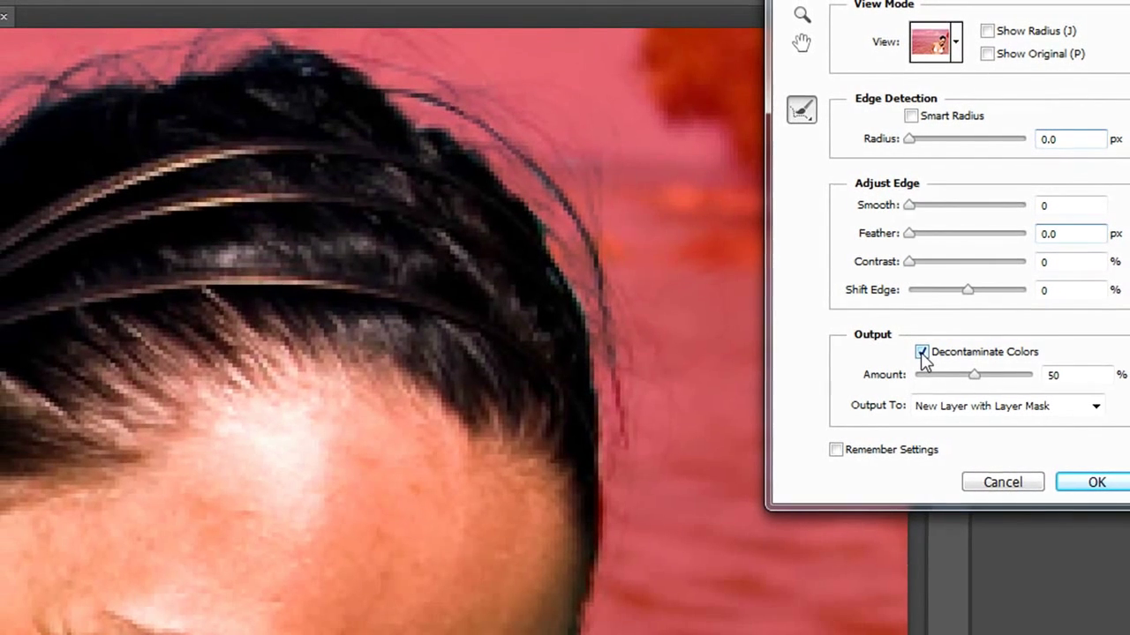
mouse_move(975, 380)
mouse_down()
mouse_move(1019, 384)
mouse_move(976, 379)
mouse_move(999, 380)
mouse_move(988, 383)
mouse_up()
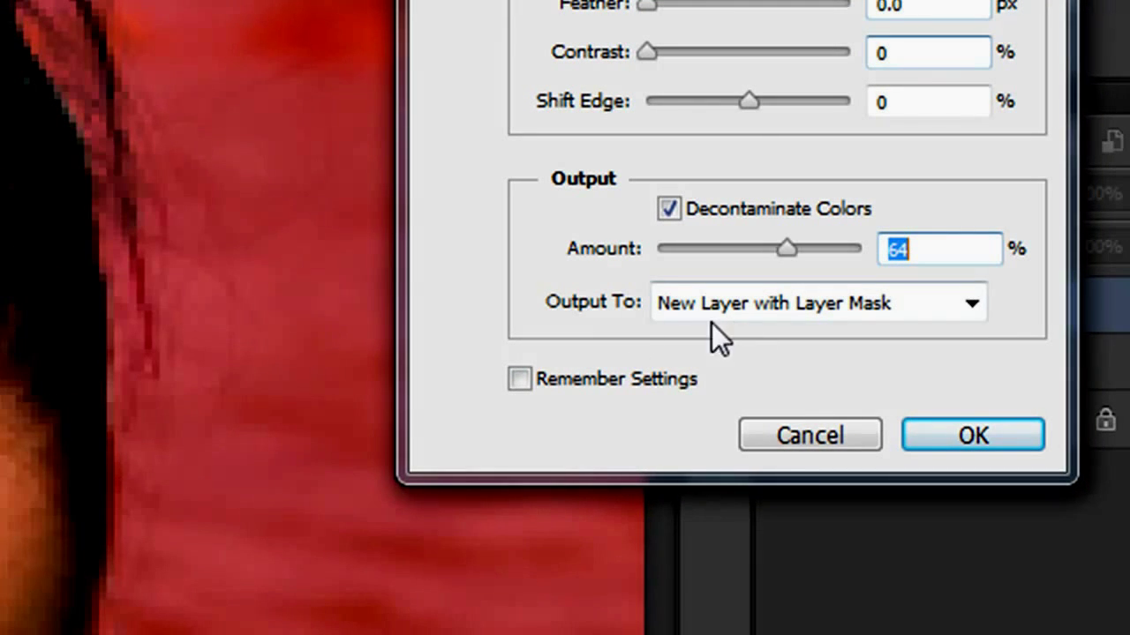
click(740, 311)
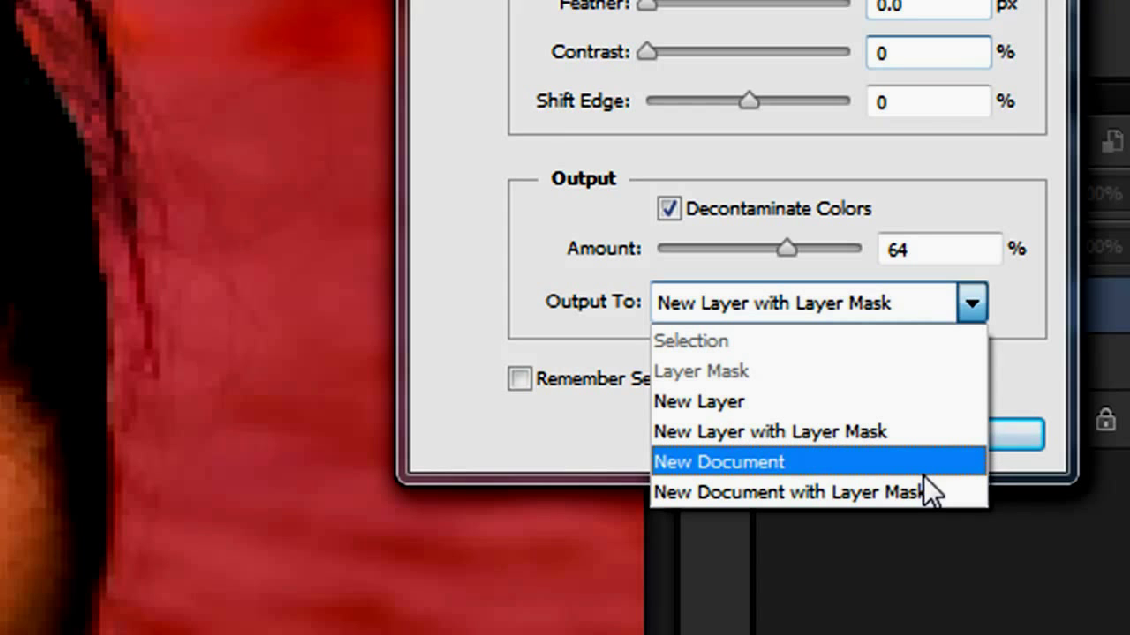
click(929, 425)
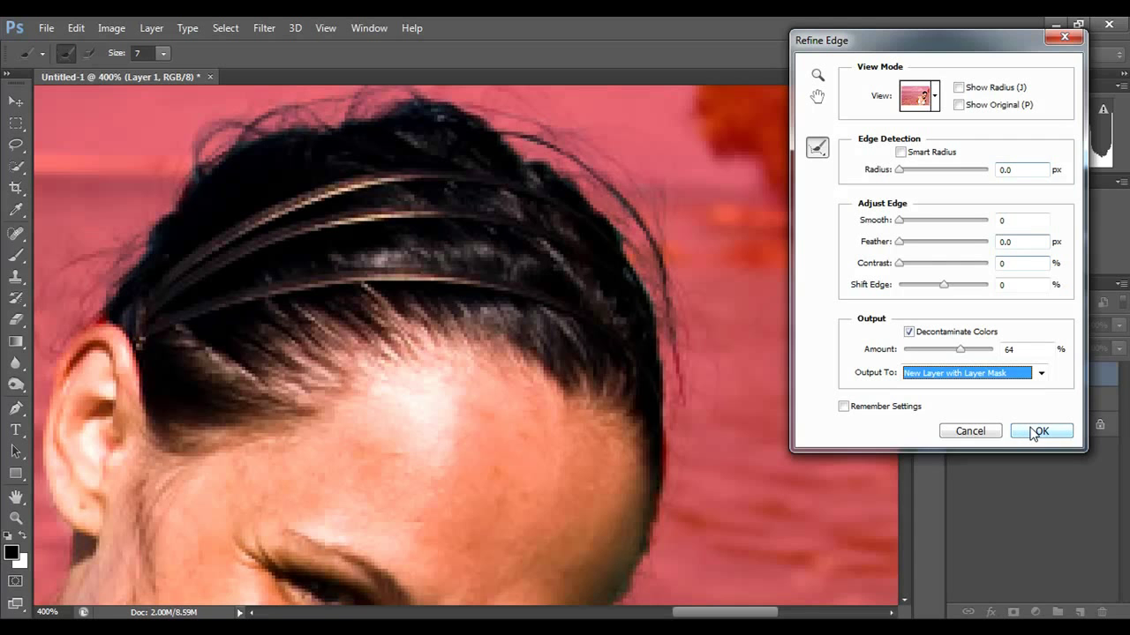
Step: Apply Refine Edge, hide Layer 1 over the beach, select Layer 4 and view at 100%
click(1036, 435)
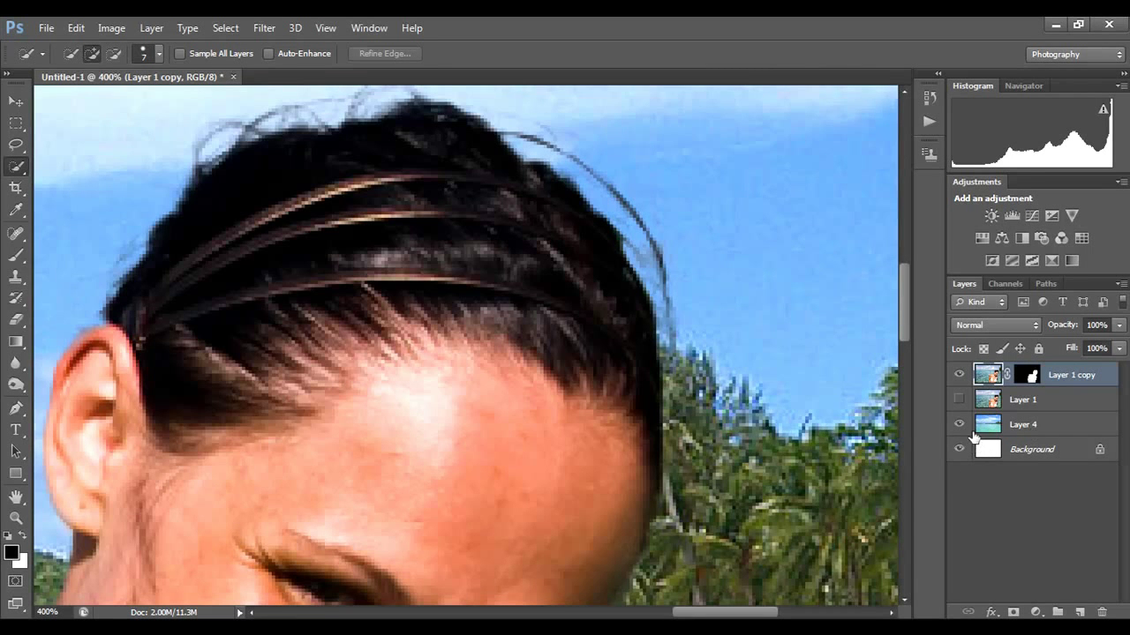
key(ctrl+minus)
key(ctrl+minus)
key(ctrl+minus)
key(ctrl+minus)
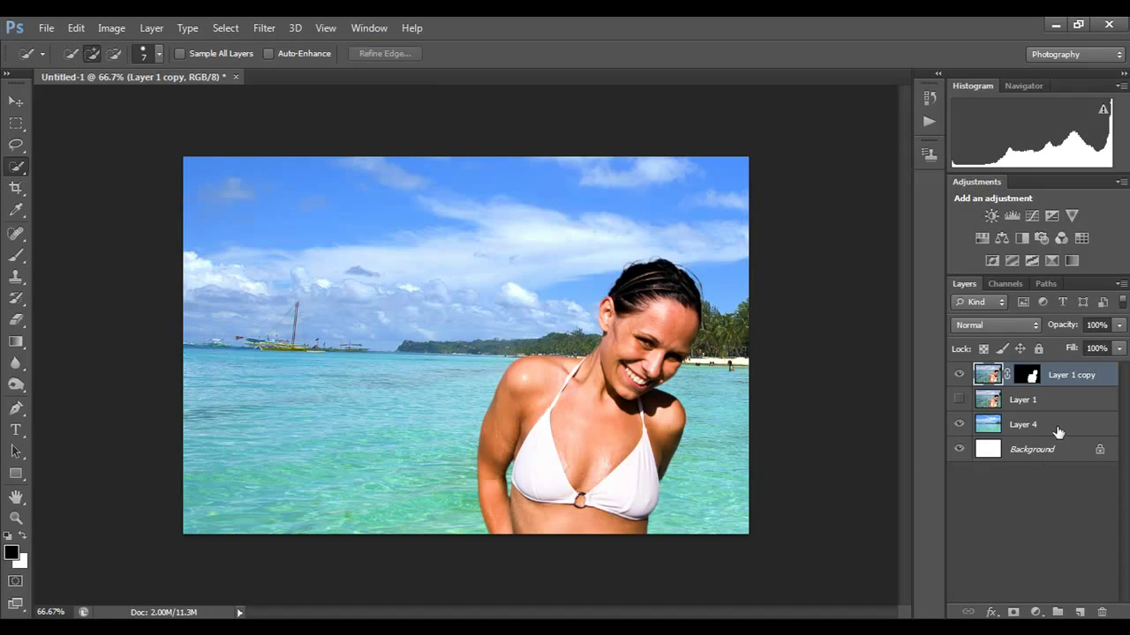
click(960, 399)
click(961, 399)
click(1071, 433)
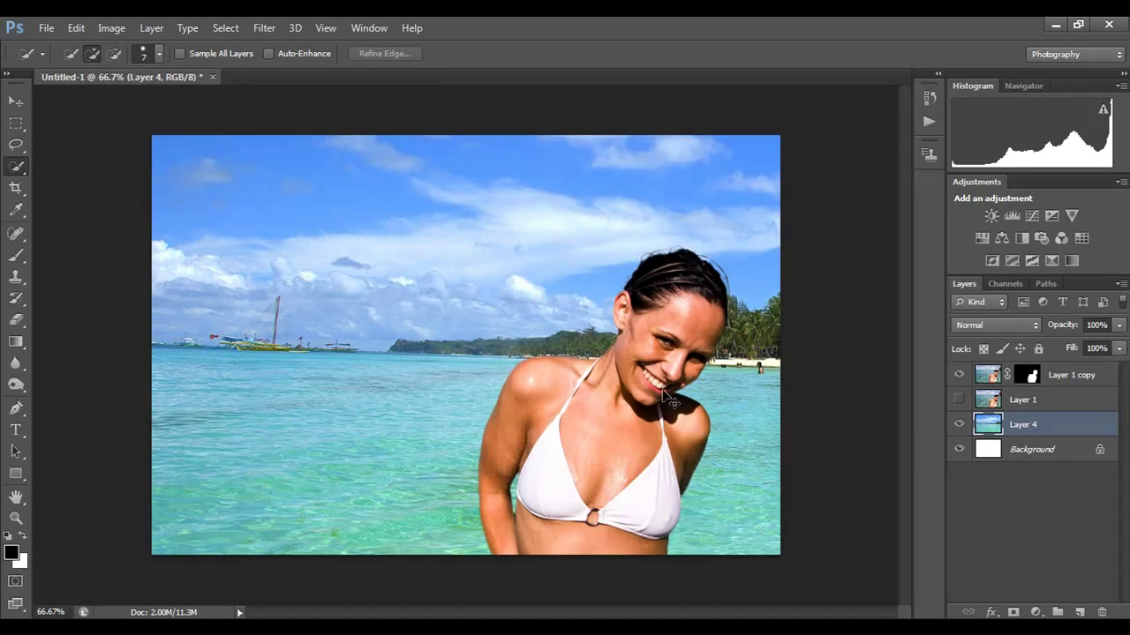
key(ctrl+plus)
scroll(756, 440, down, 3)
scroll(757, 440, down, 1)
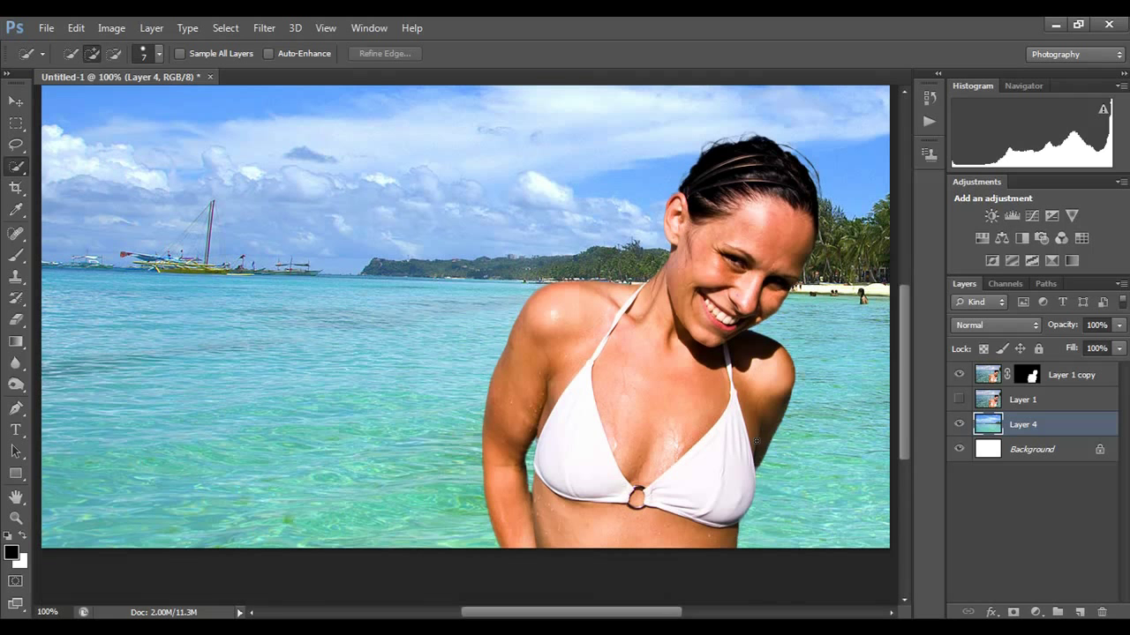
Step: Lighten the woman's right shoulder with the Dodge tool at Midtones, 15% exposure
click(22, 386)
click(55, 381)
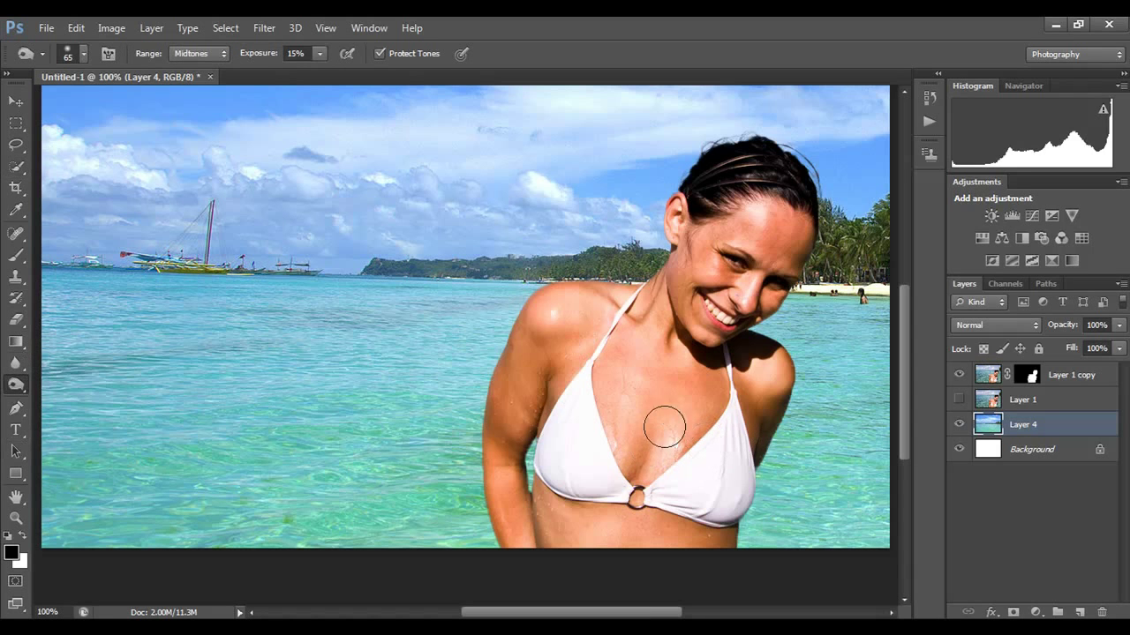
drag(773, 372, 785, 375)
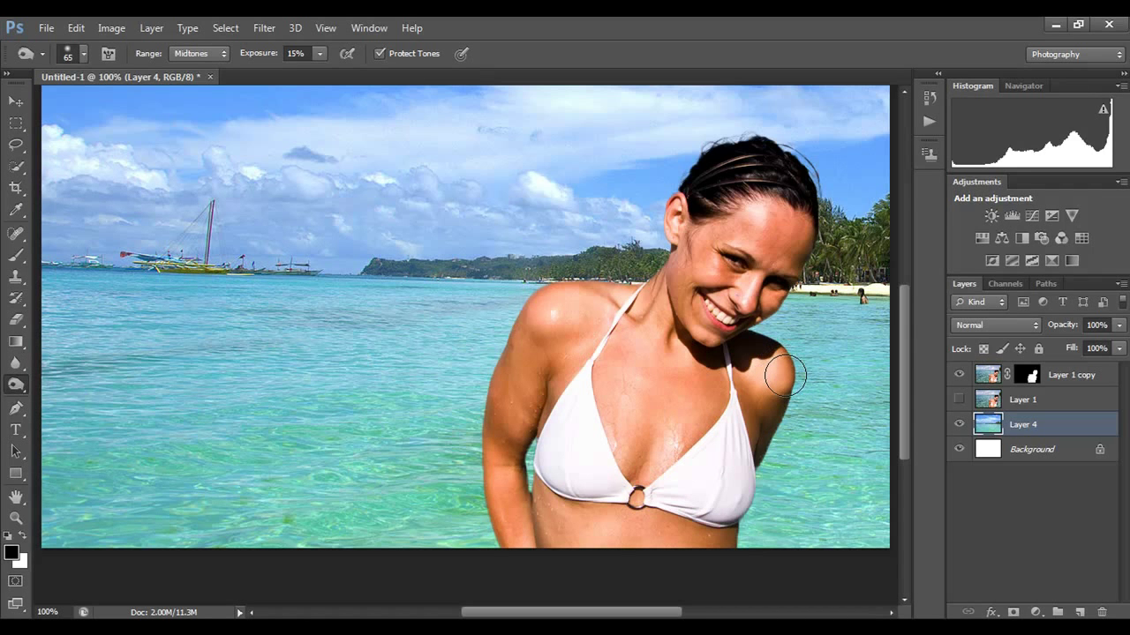